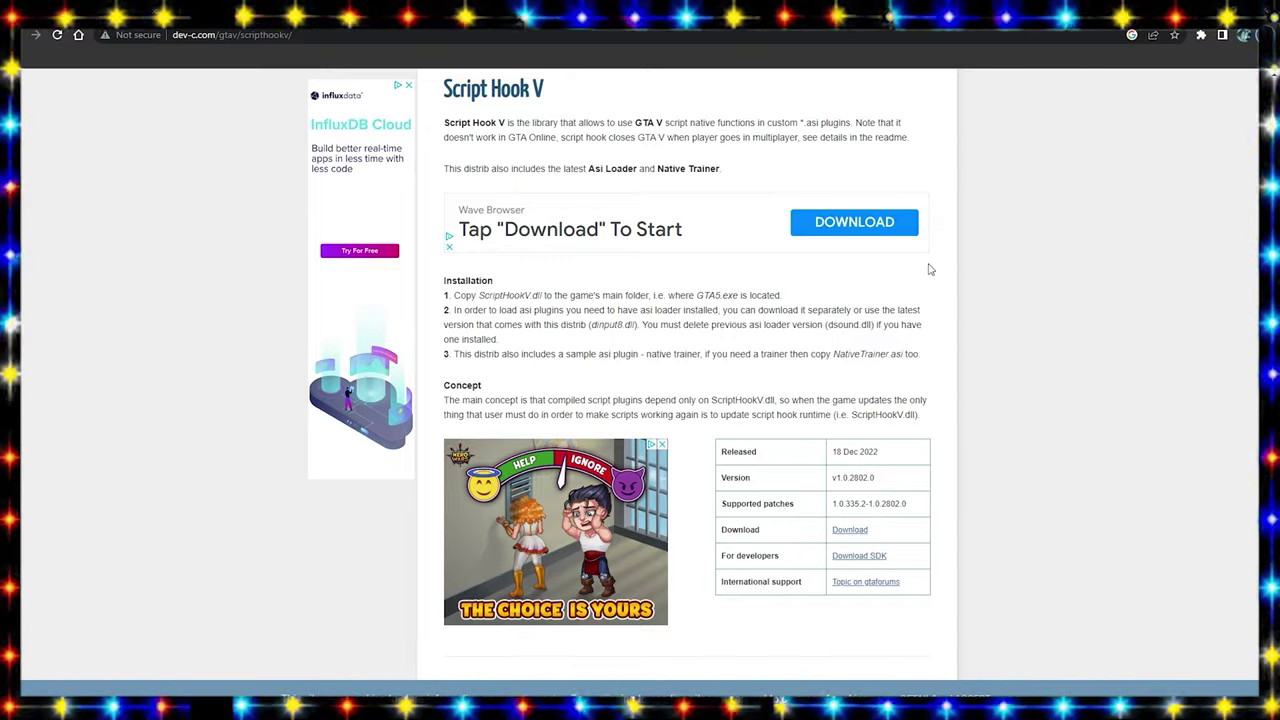
Step: Check the release date of Script Hook V on the dev-c.com download page
{"action": "triple_click", "coordinate": [866, 452]}
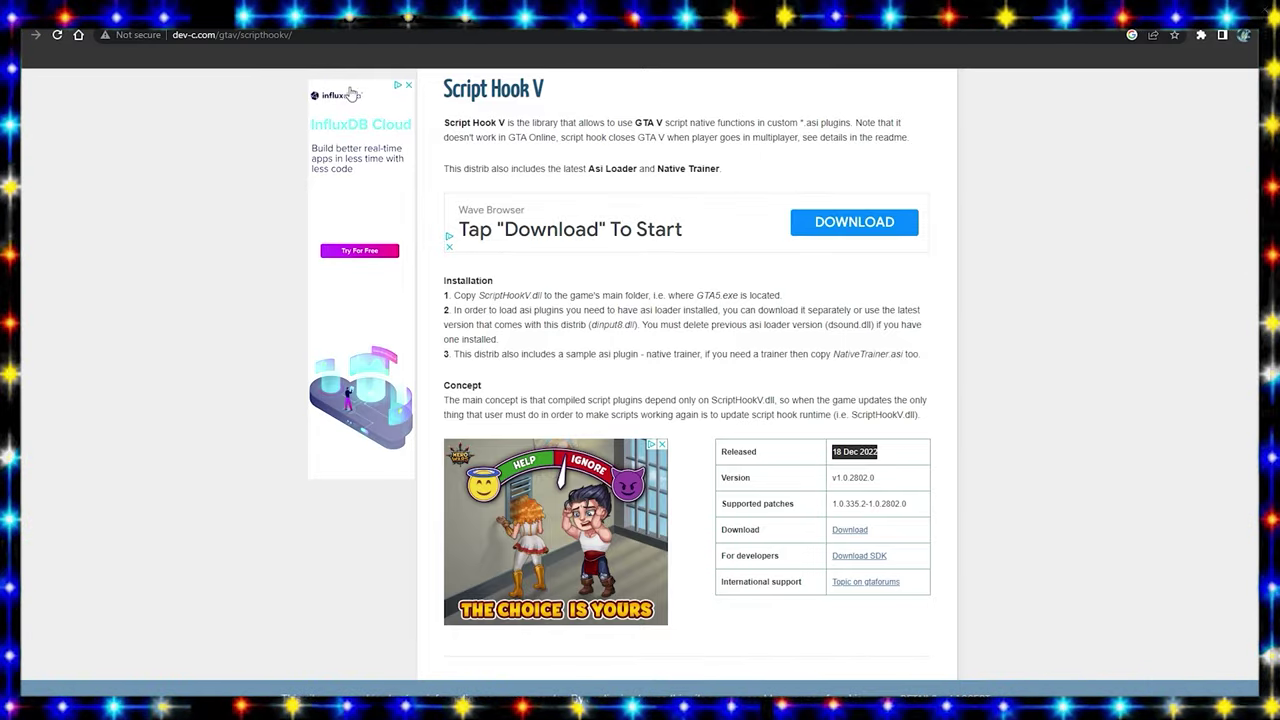
{"action": "key", "text": "ctrl+t"}
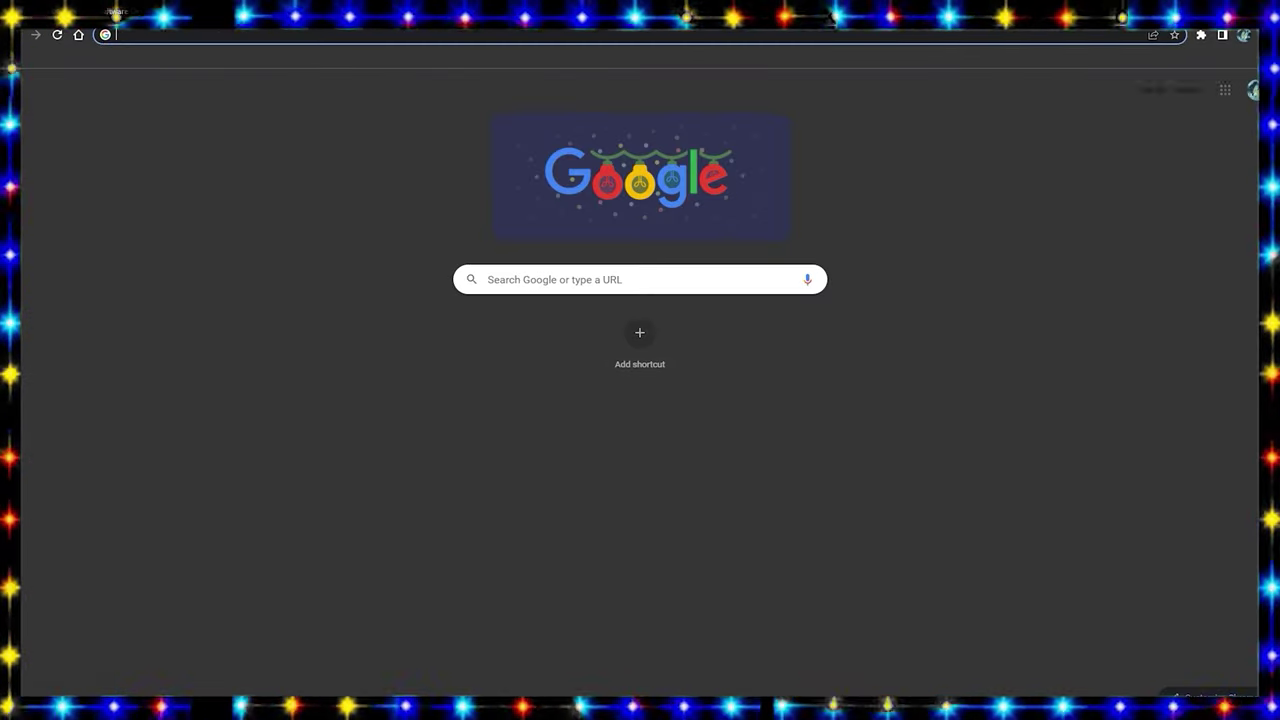
{"action": "key", "text": "ctrl+w"}
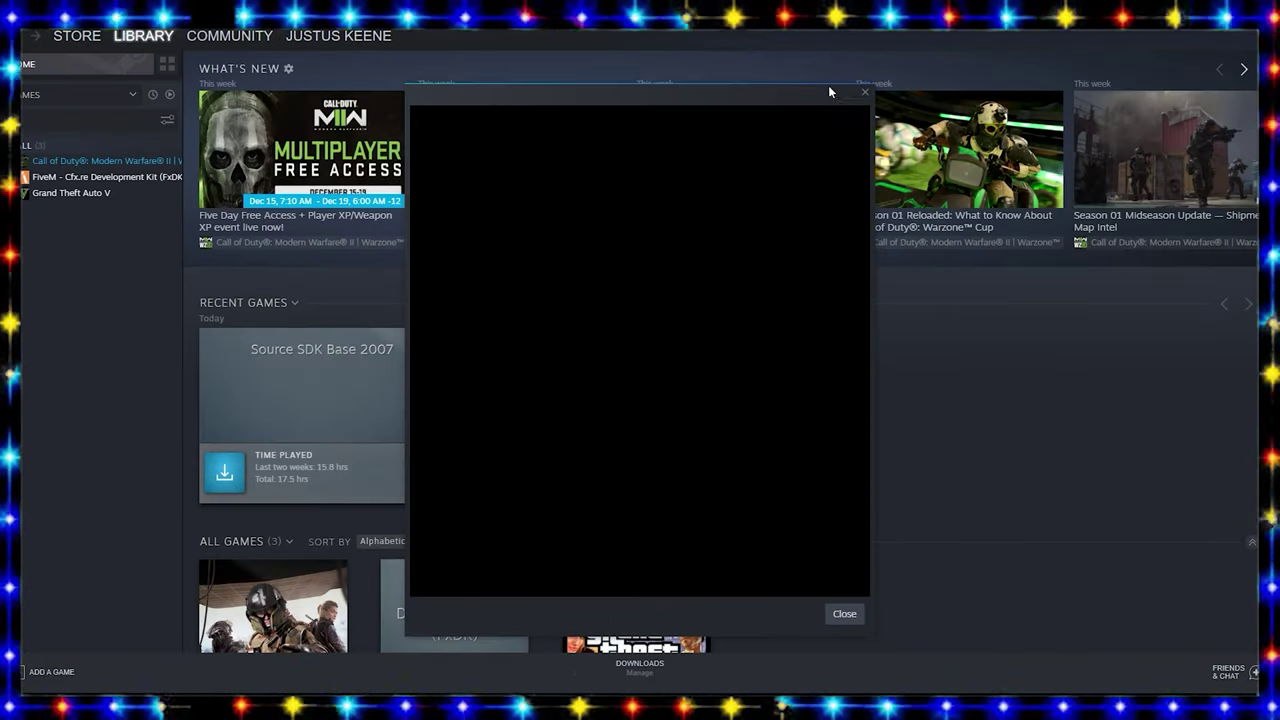
Step: In Steam, close the blank pop-up window and open the properties of Grand Theft Auto V from the library
{"action": "left_click", "coordinate": [864, 95]}
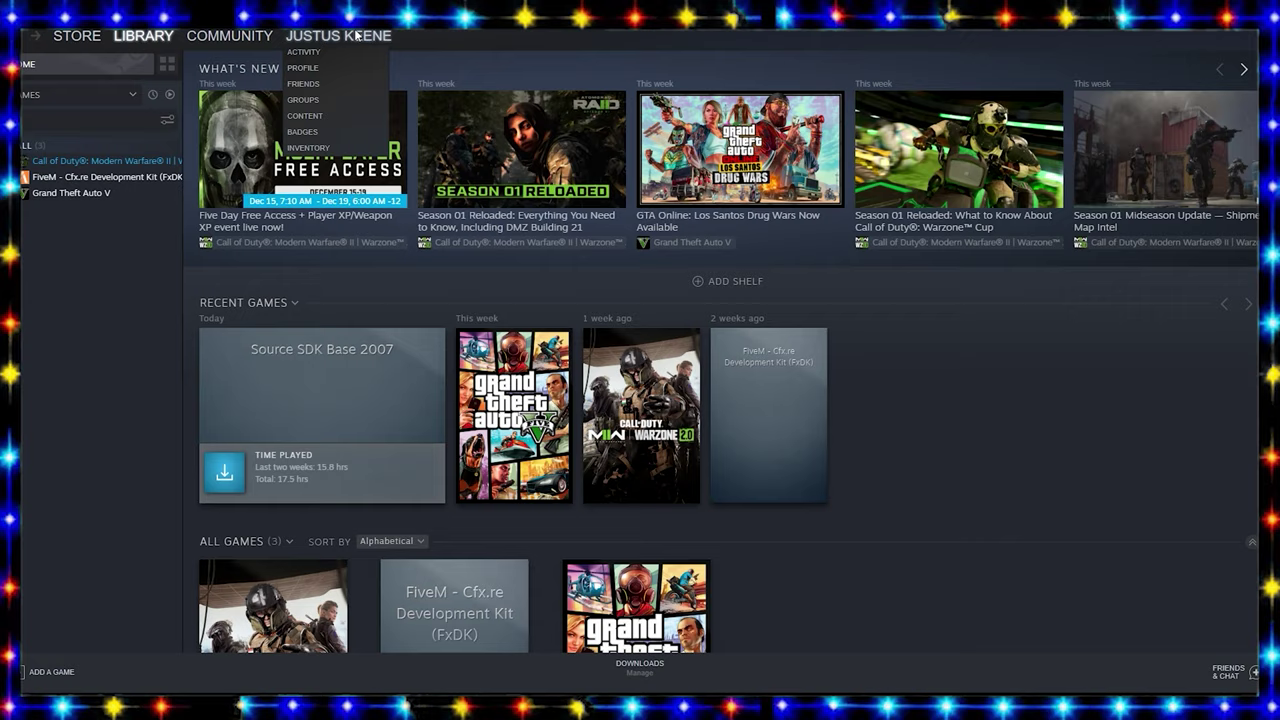
{"action": "mouse_move", "coordinate": [150, 40]}
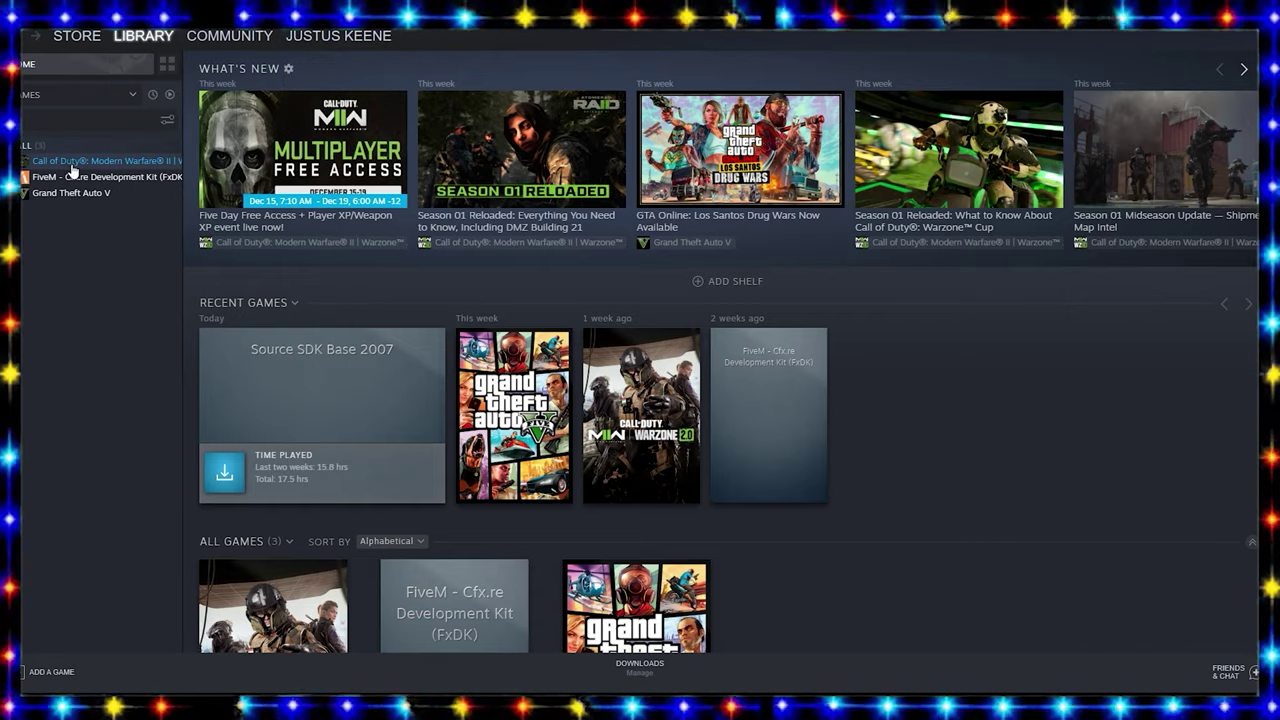
{"action": "right_click", "coordinate": [70, 196]}
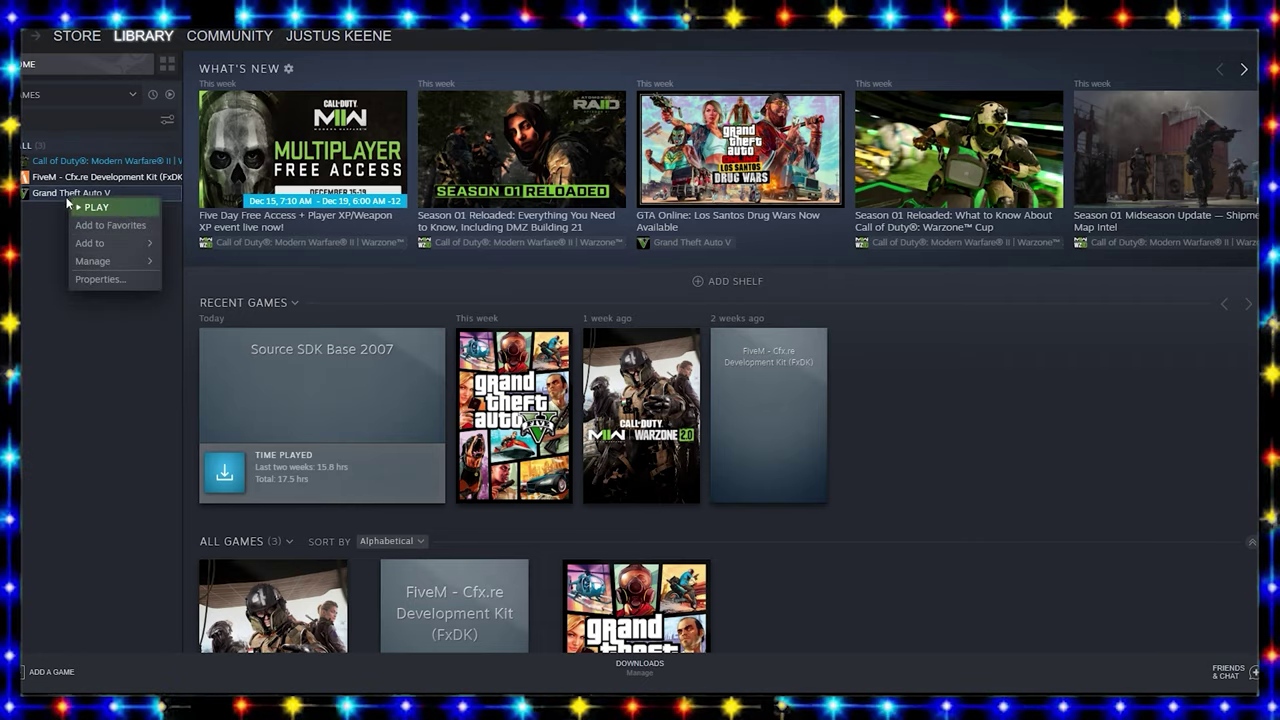
{"action": "left_click", "coordinate": [42, 231]}
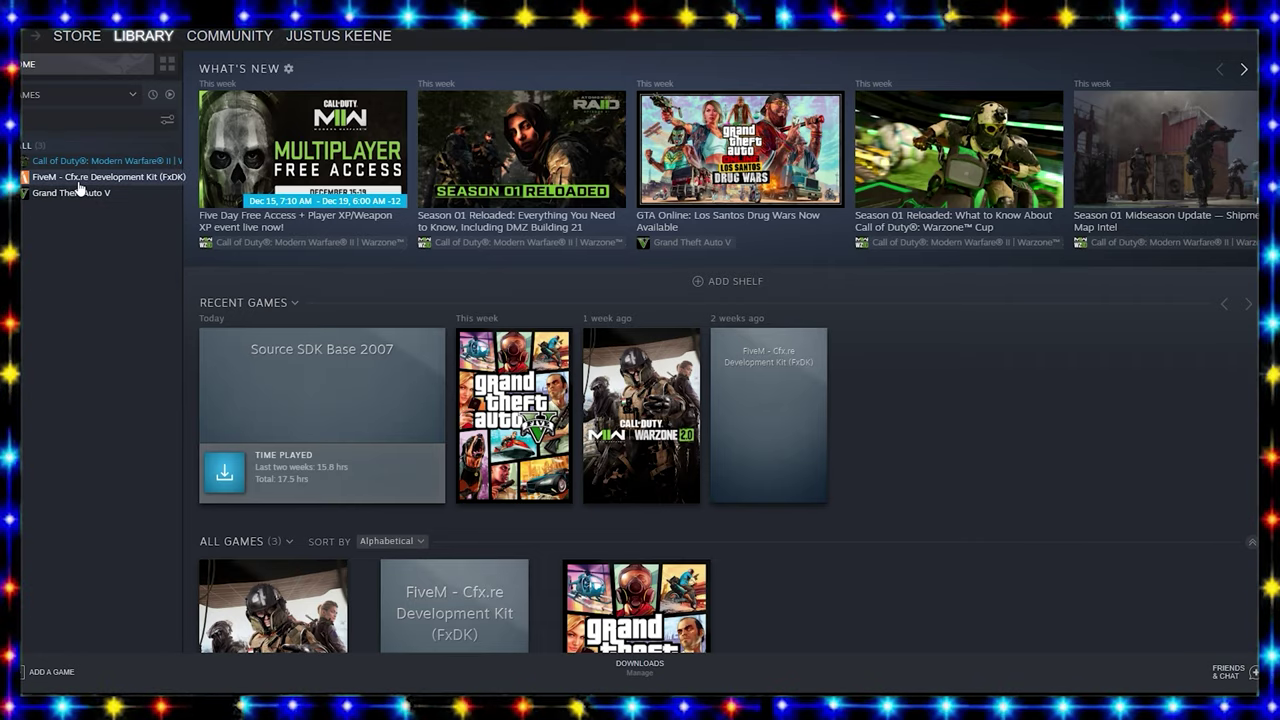
{"action": "right_click", "coordinate": [82, 198]}
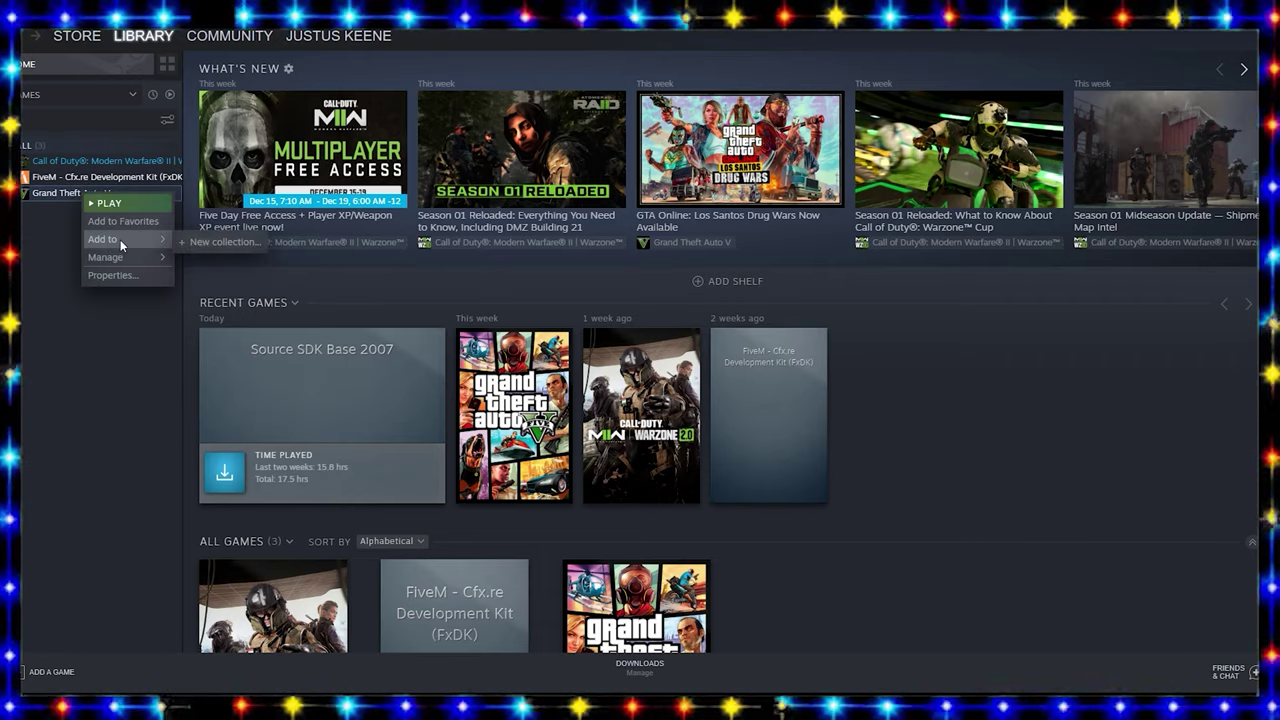
{"action": "mouse_move", "coordinate": [122, 259]}
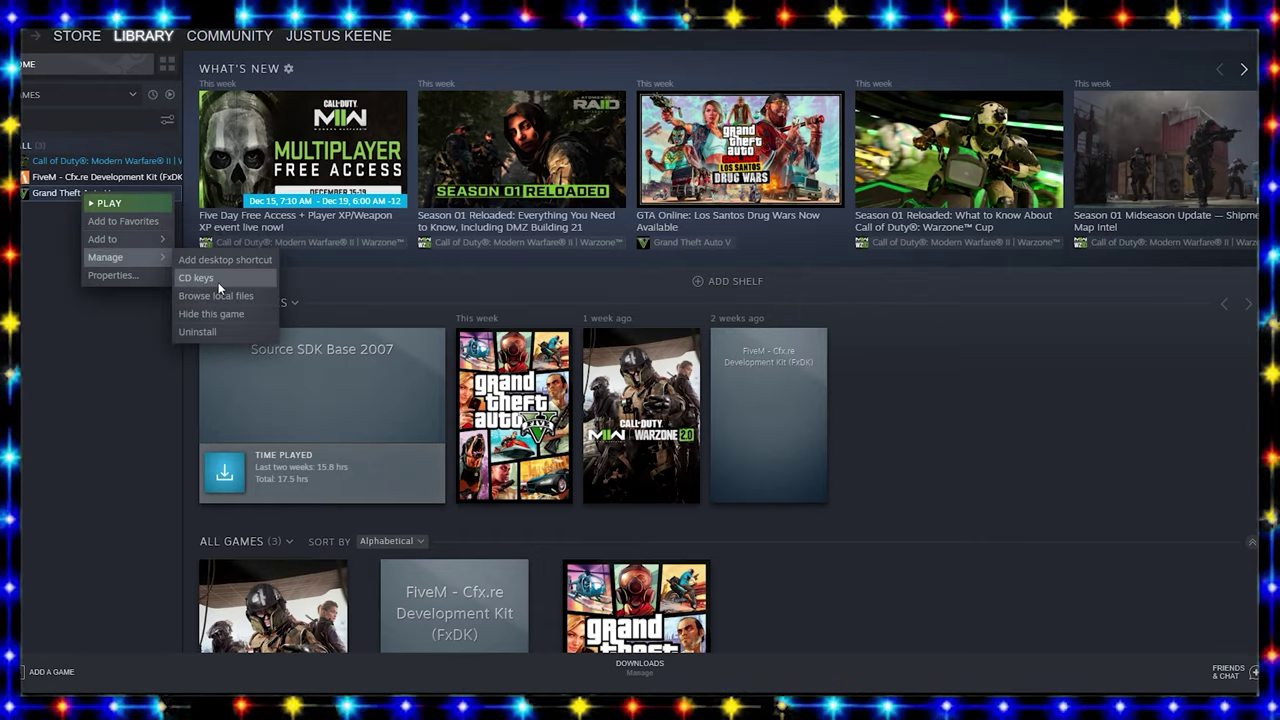
{"action": "left_click", "coordinate": [113, 275]}
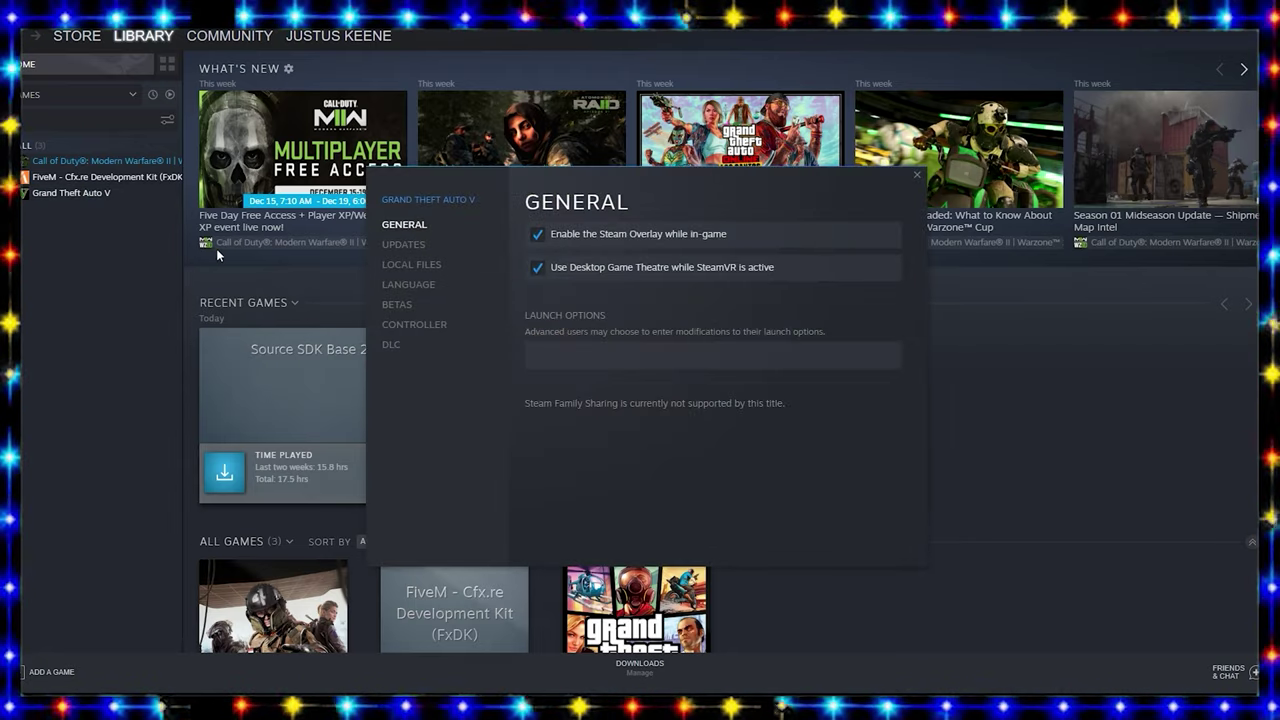
Step: Verify the integrity of Grand Theft Auto V's game files, close its properties and show the game's library page
{"action": "left_click", "coordinate": [392, 268]}
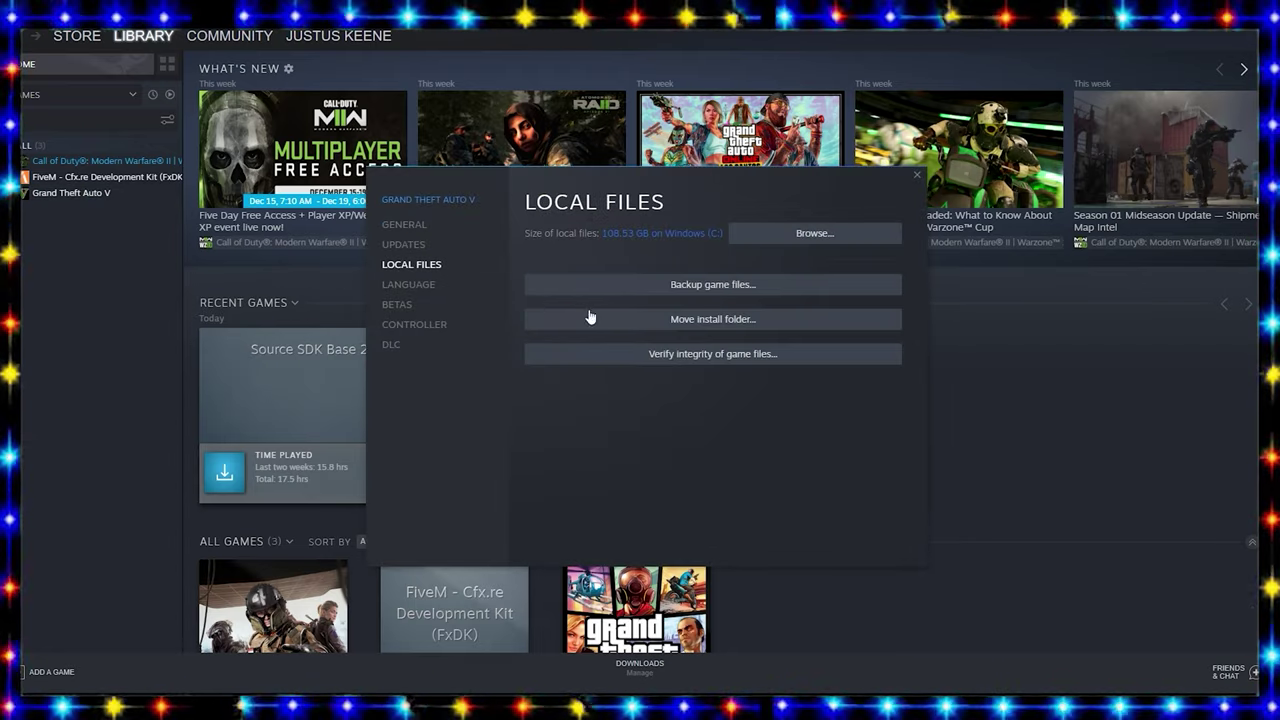
{"action": "left_click", "coordinate": [707, 360]}
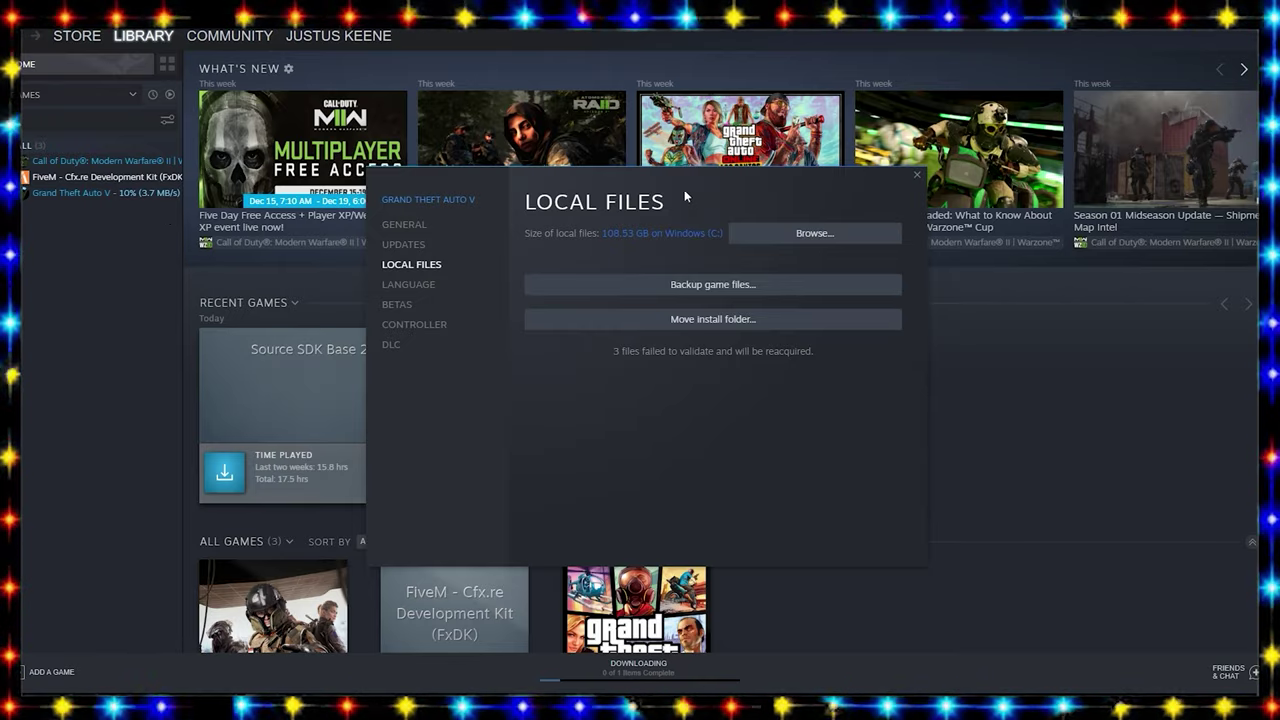
{"action": "left_click", "coordinate": [916, 177]}
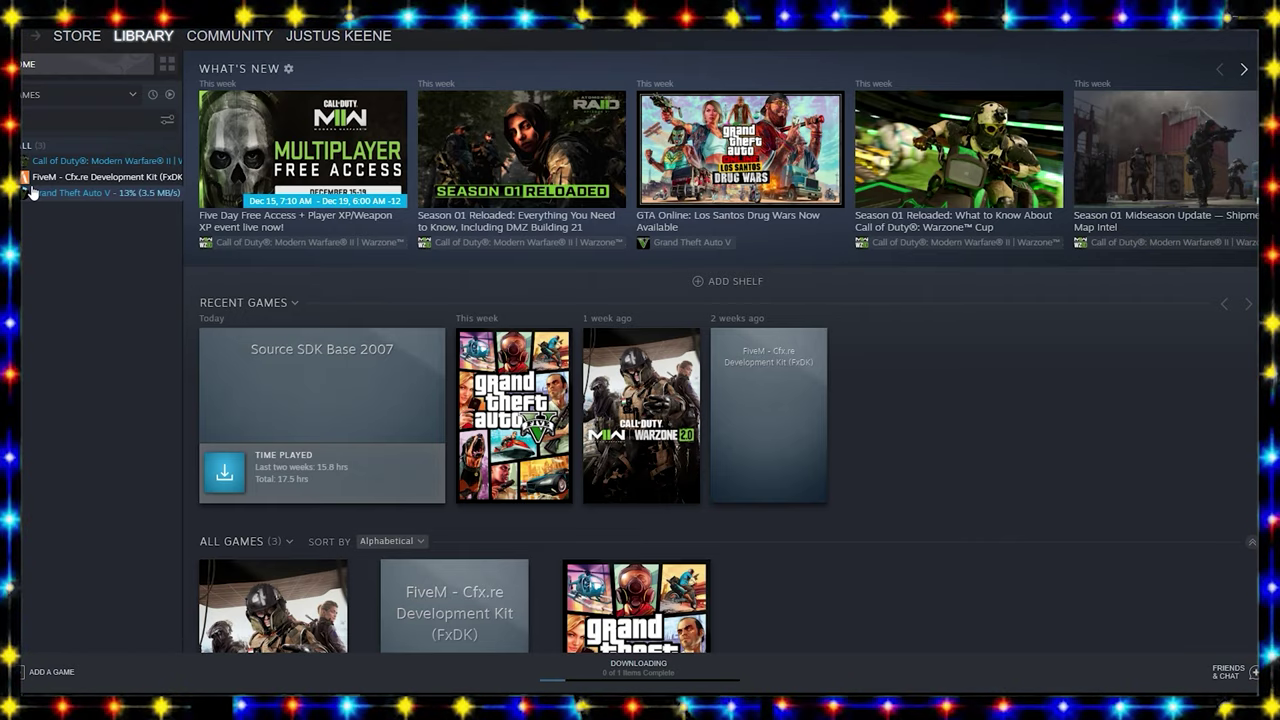
{"action": "left_click", "coordinate": [112, 194]}
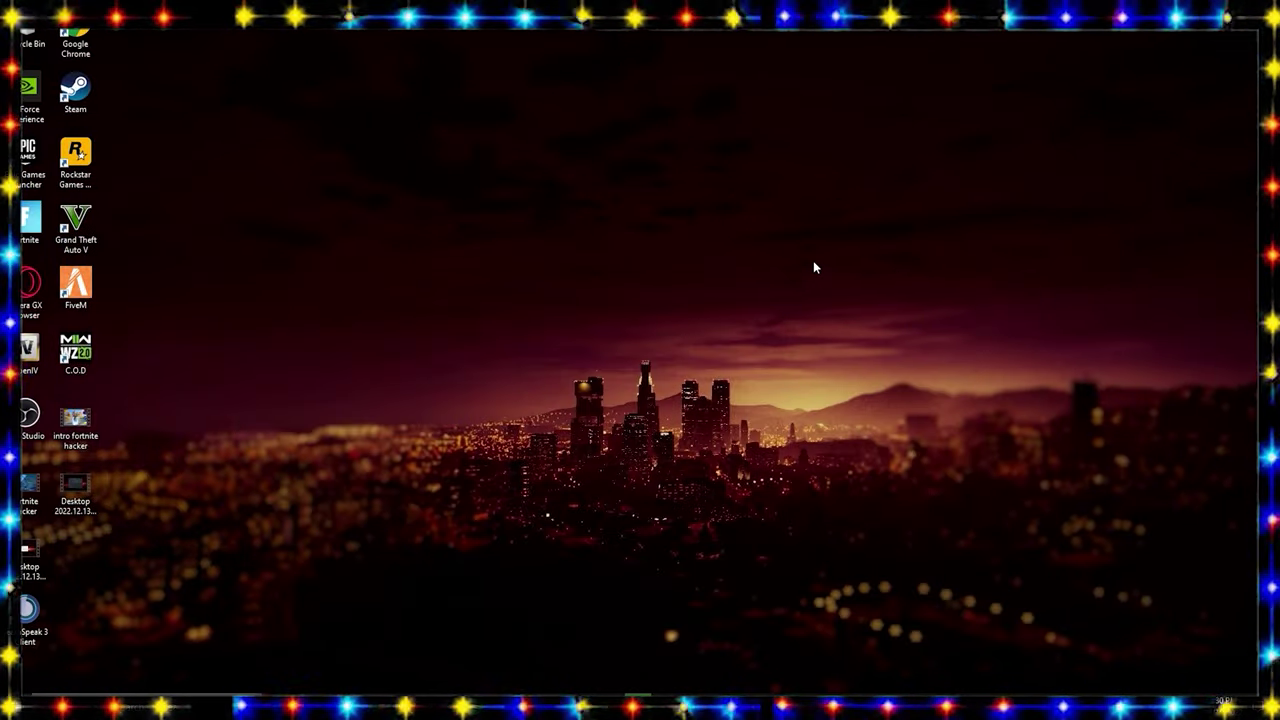
Step: Switch to the browser, download ScriptHookV_1.0.2802.0.zip from dev-c.com and open the archive's bin folder in WinRAR
{"action": "left_click", "coordinate": [342, 704]}
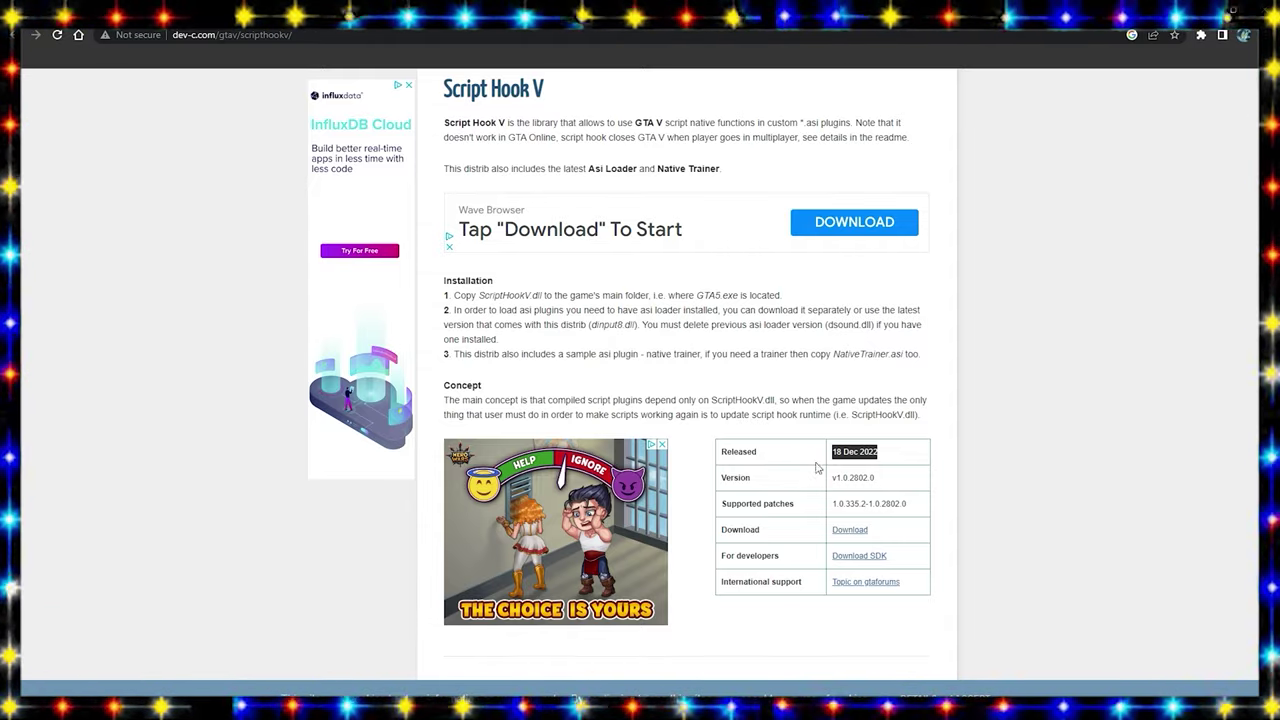
{"action": "left_click", "coordinate": [858, 535]}
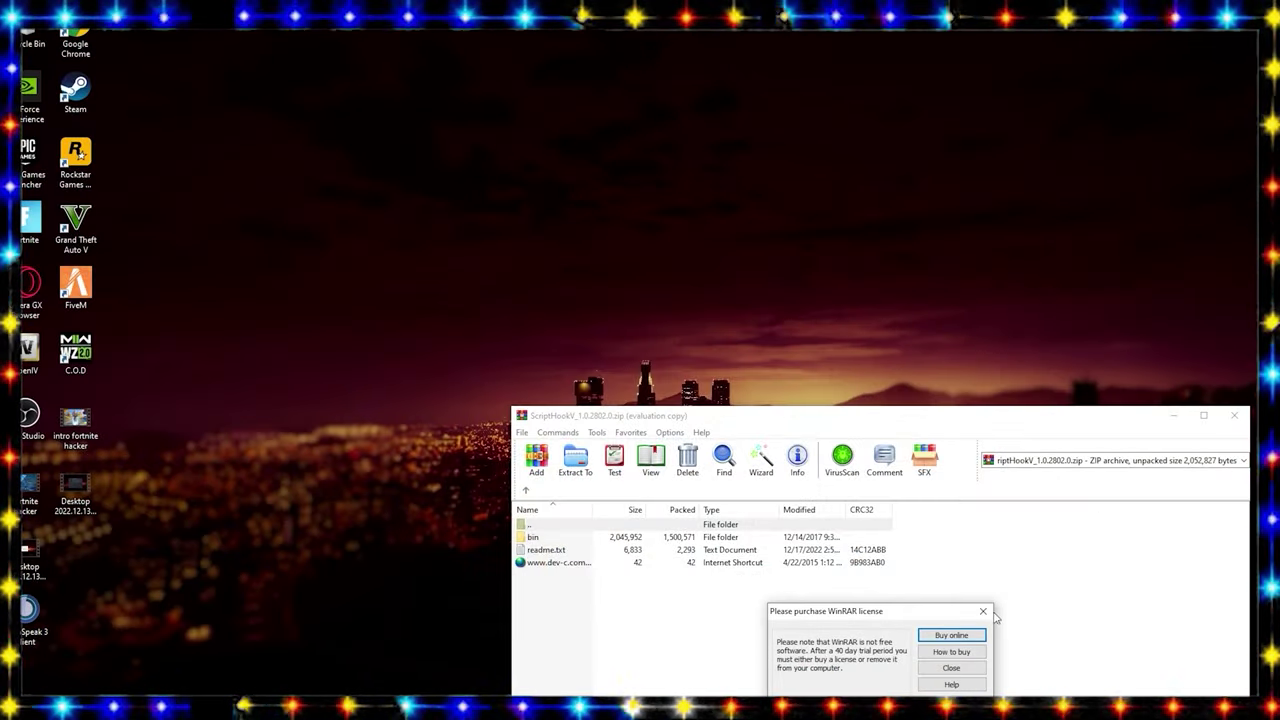
{"action": "left_click", "coordinate": [983, 611]}
{"action": "left_click", "coordinate": [1203, 415]}
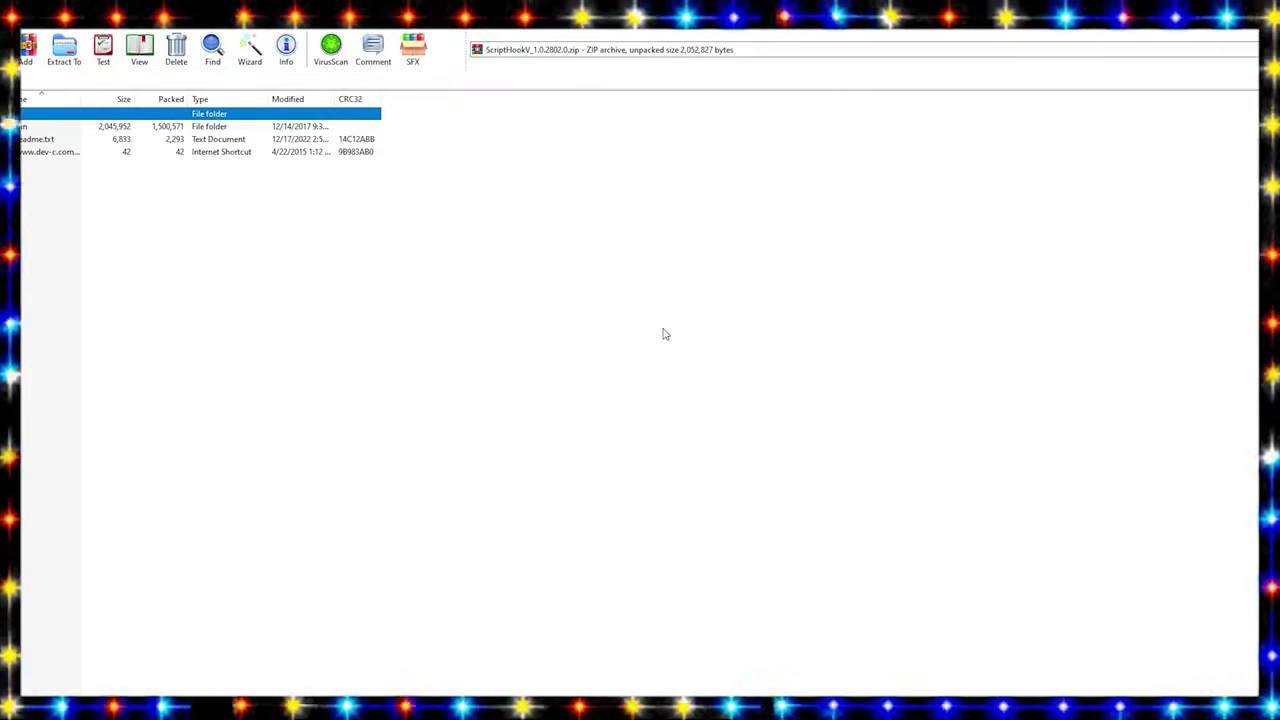
{"action": "double_click", "coordinate": [24, 129]}
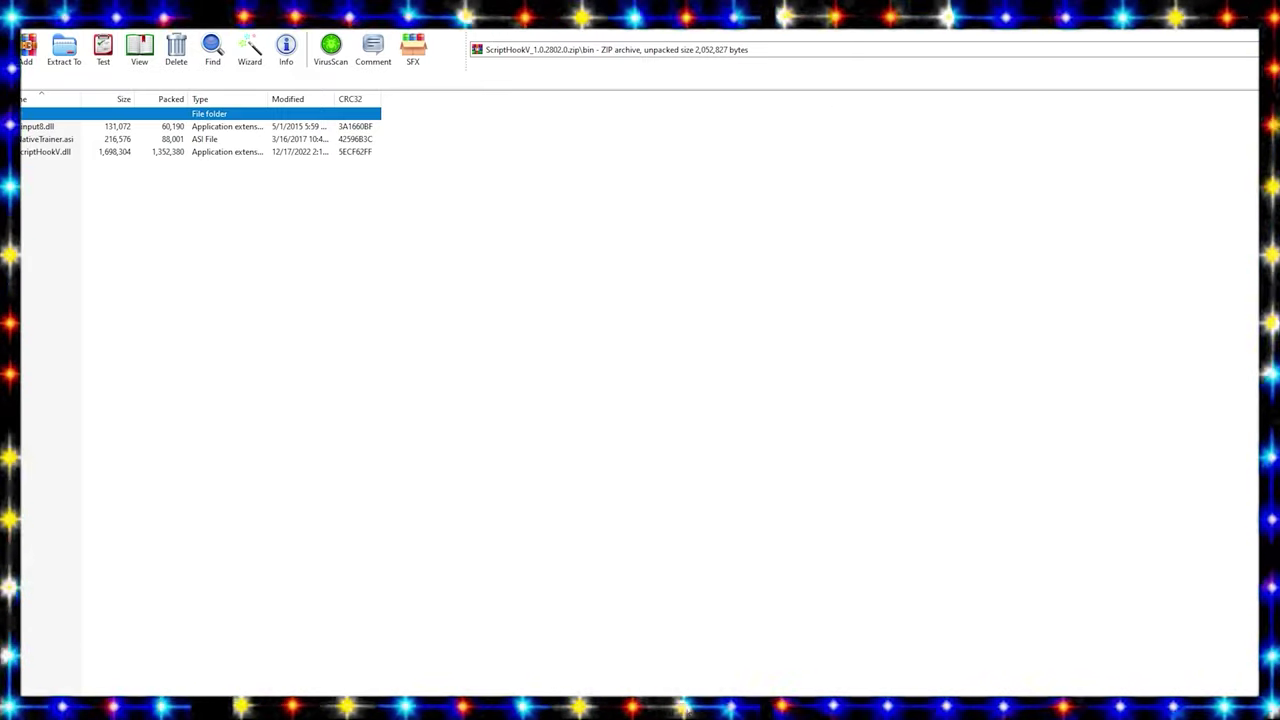
Step: Restore the archive window from full screen and place it along the desktop's right edge
{"action": "key", "text": "super+Down"}
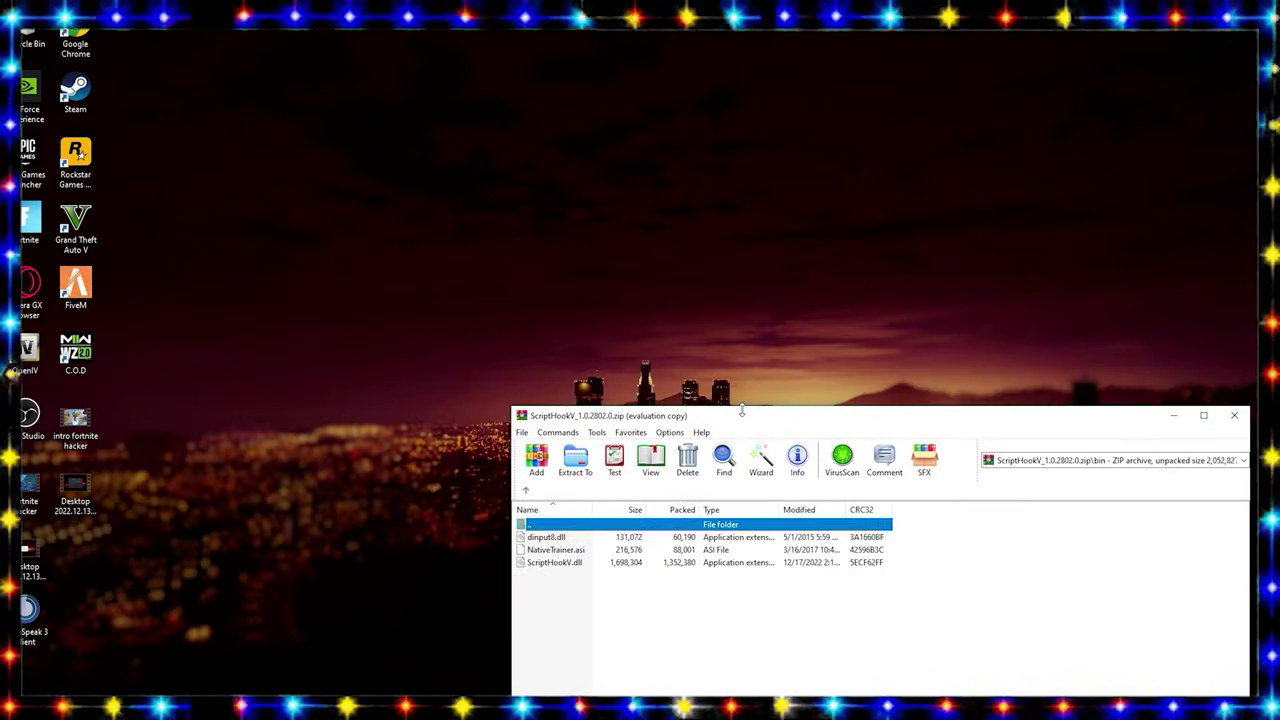
{"action": "left_click_drag", "start_coordinate": [742, 410], "coordinate": [873, 5]}
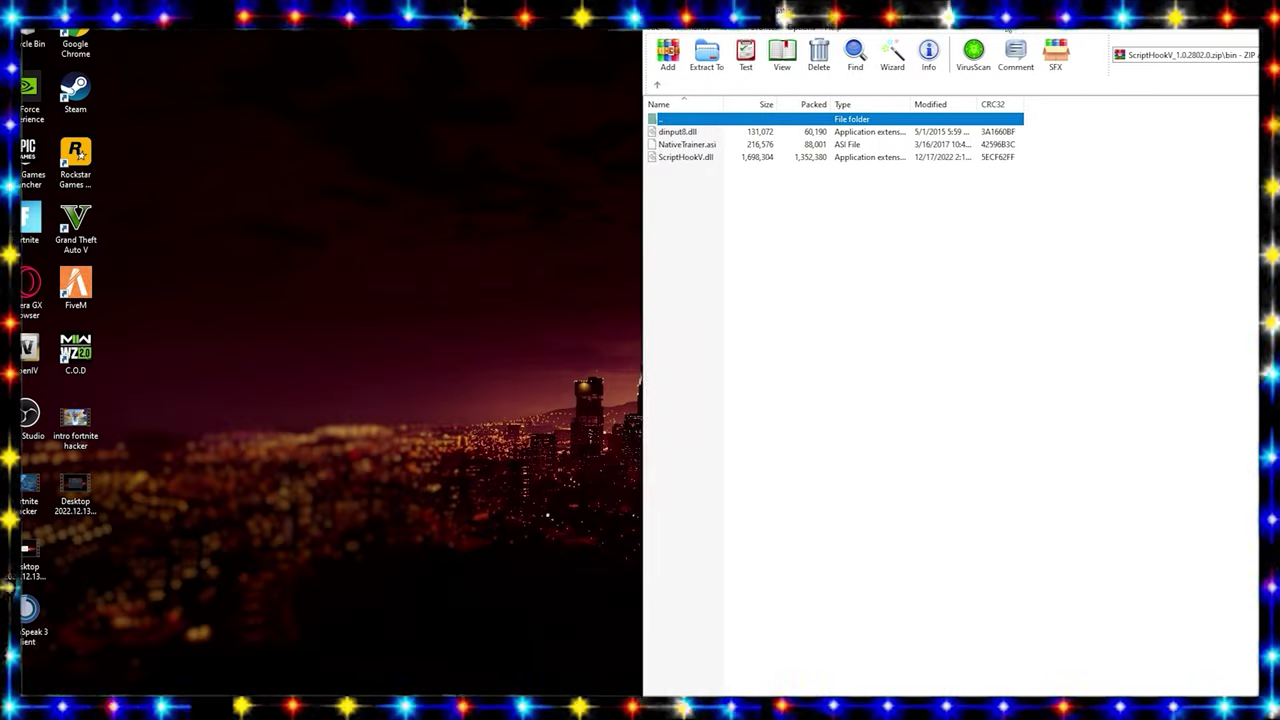
{"action": "left_click_drag", "start_coordinate": [785, 12], "coordinate": [1034, 12]}
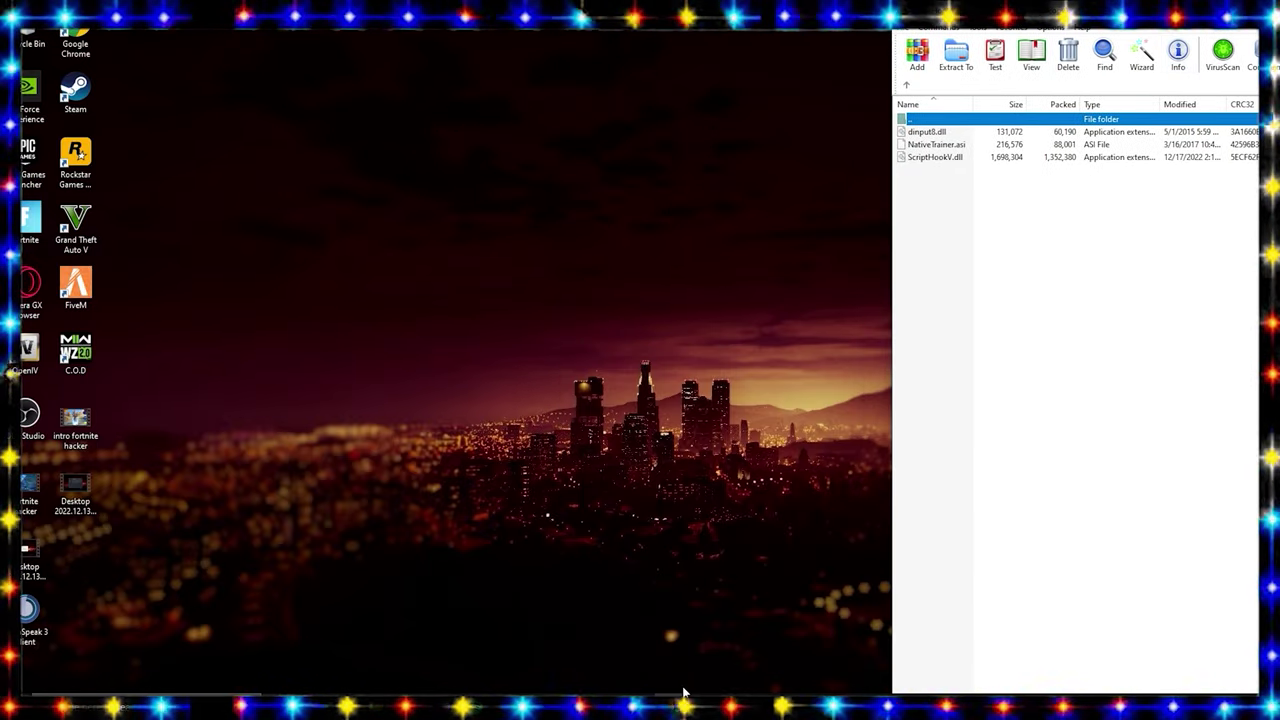
Step: Switch to Steam and open the local files folder of Grand Theft Auto V
{"action": "key", "text": "super"}
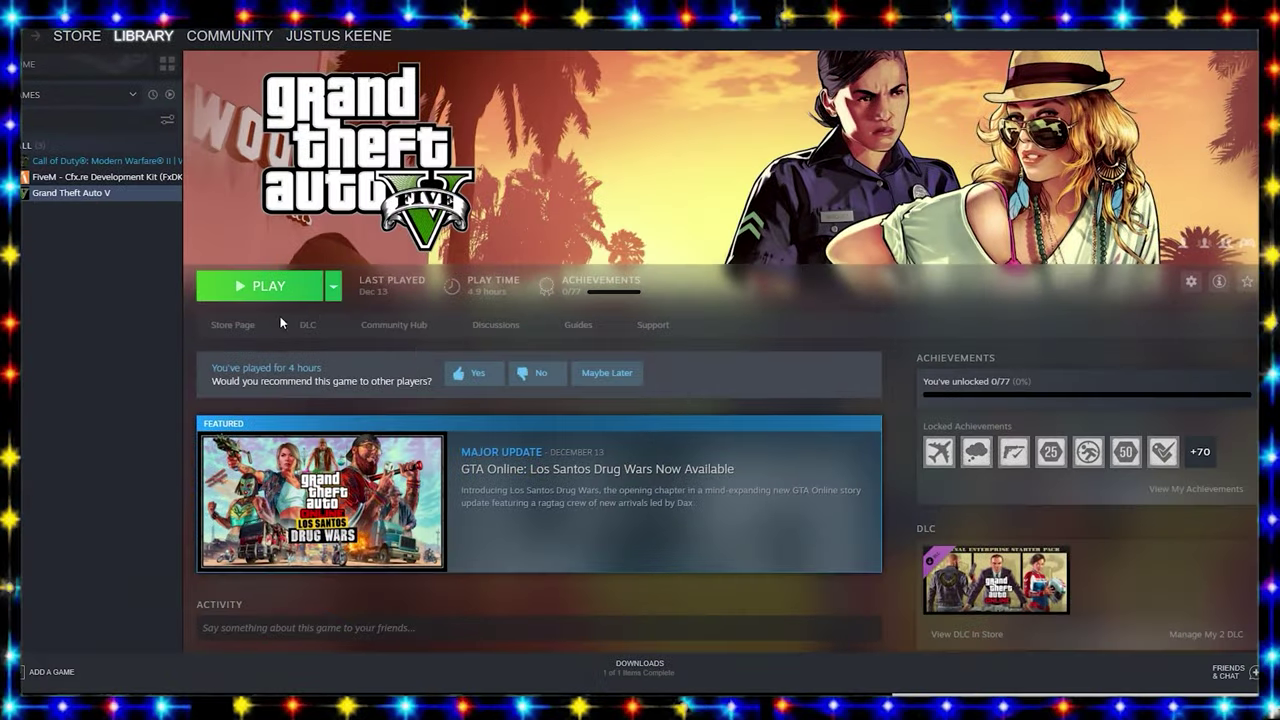
{"action": "right_click", "coordinate": [88, 194]}
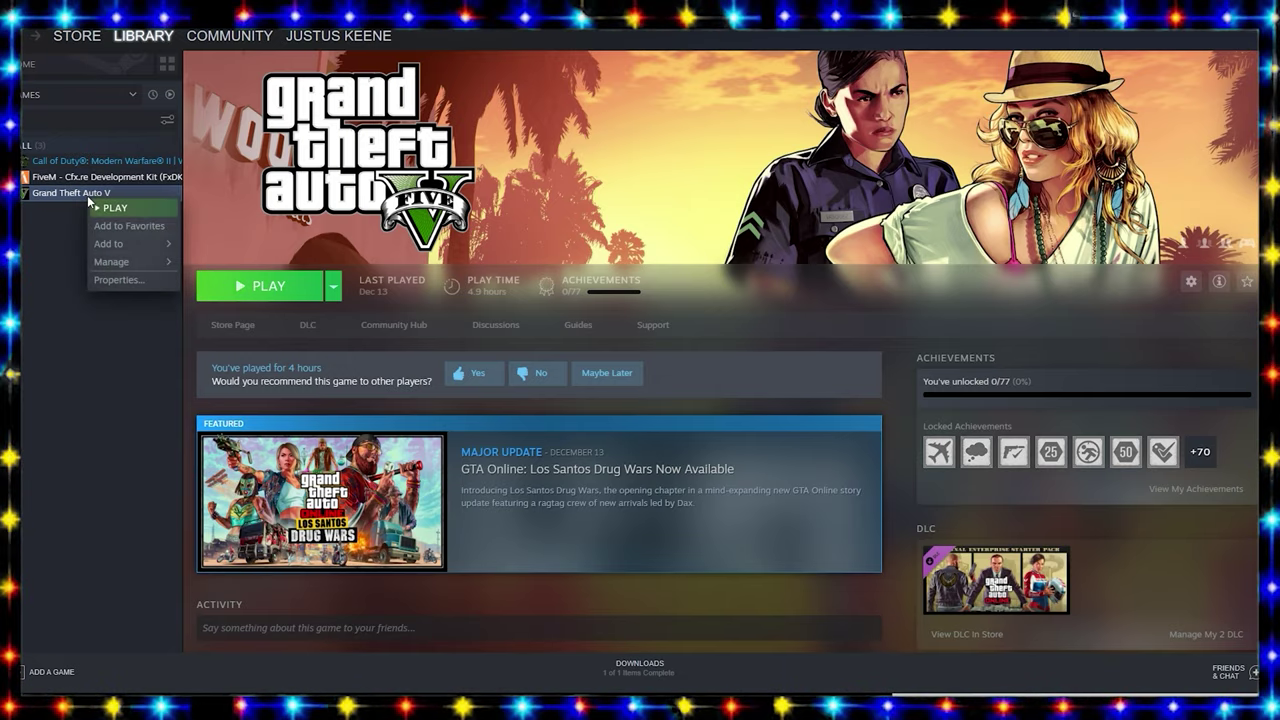
{"action": "mouse_move", "coordinate": [120, 262]}
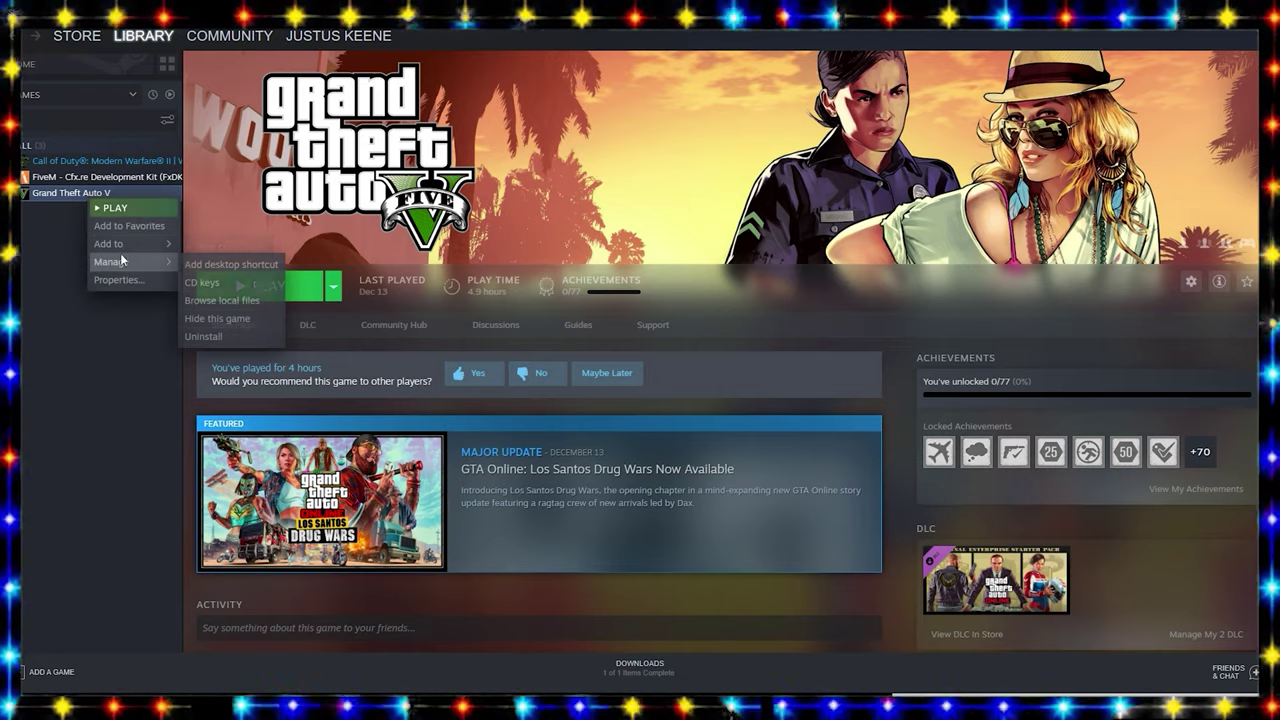
{"action": "left_click", "coordinate": [233, 300]}
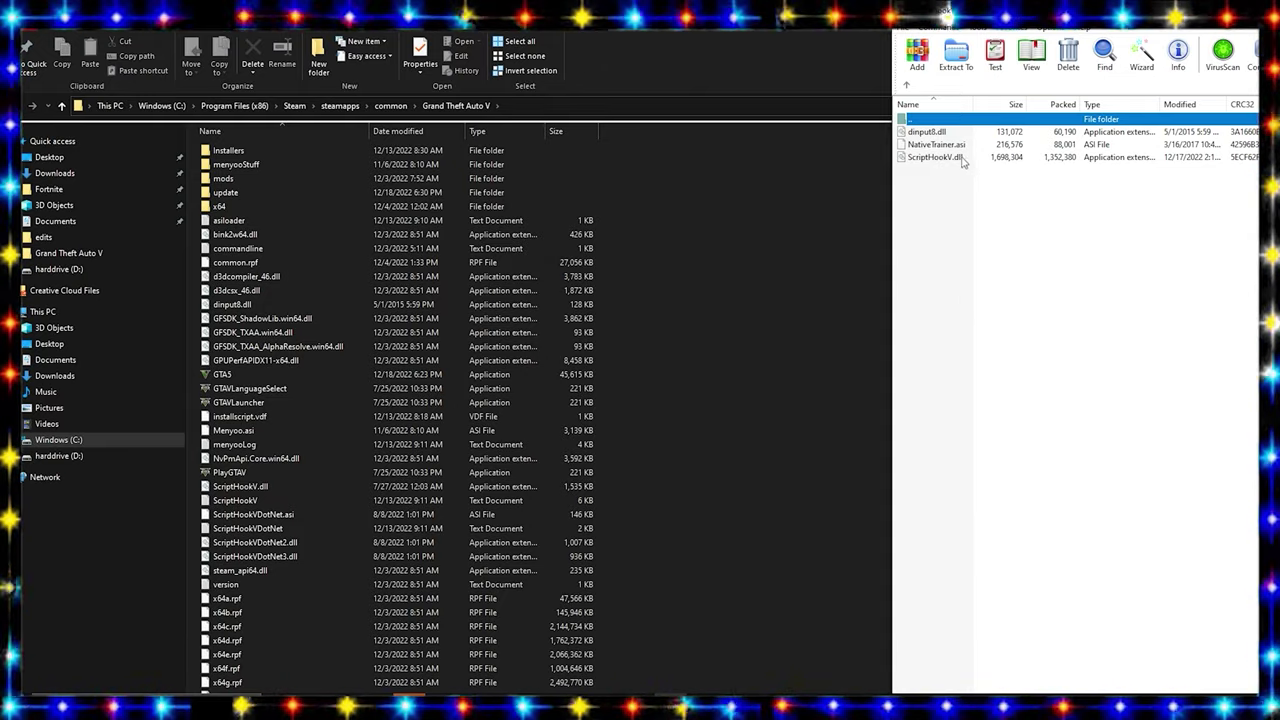
Step: Check the file version of the GTA5 application in its property details
{"action": "left_click", "coordinate": [857, 232]}
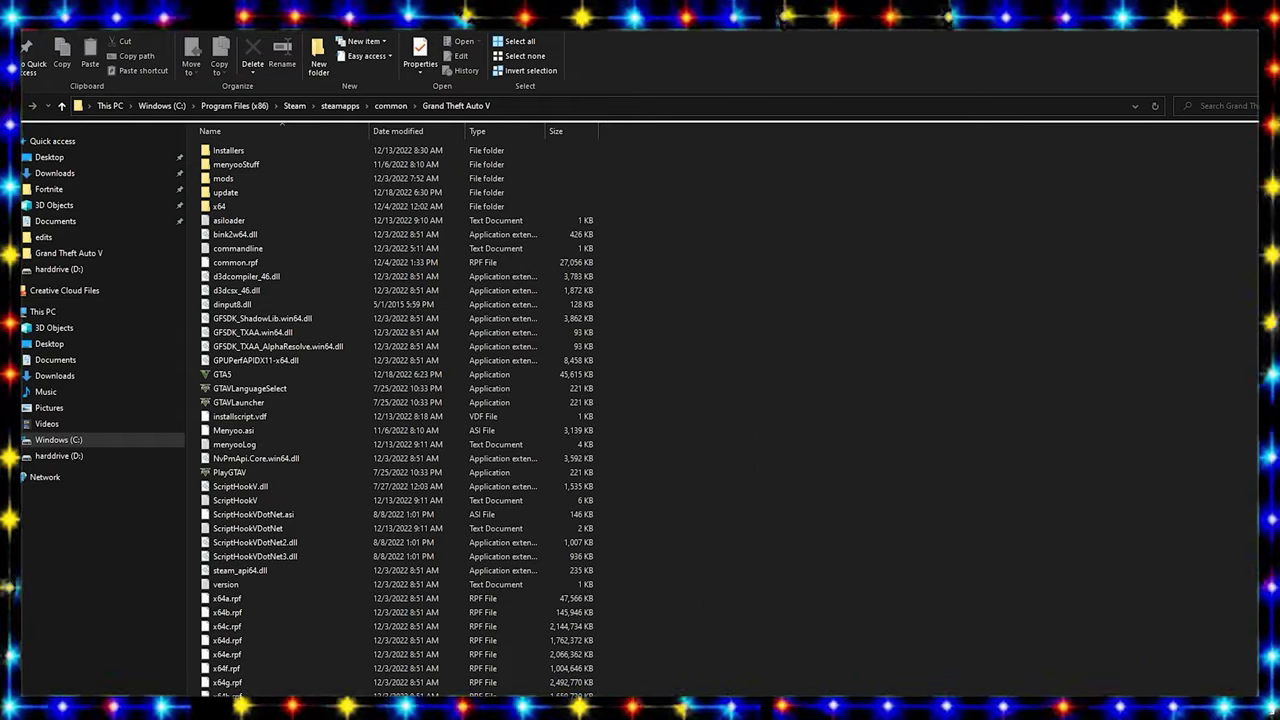
{"action": "left_click", "coordinate": [379, 375]}
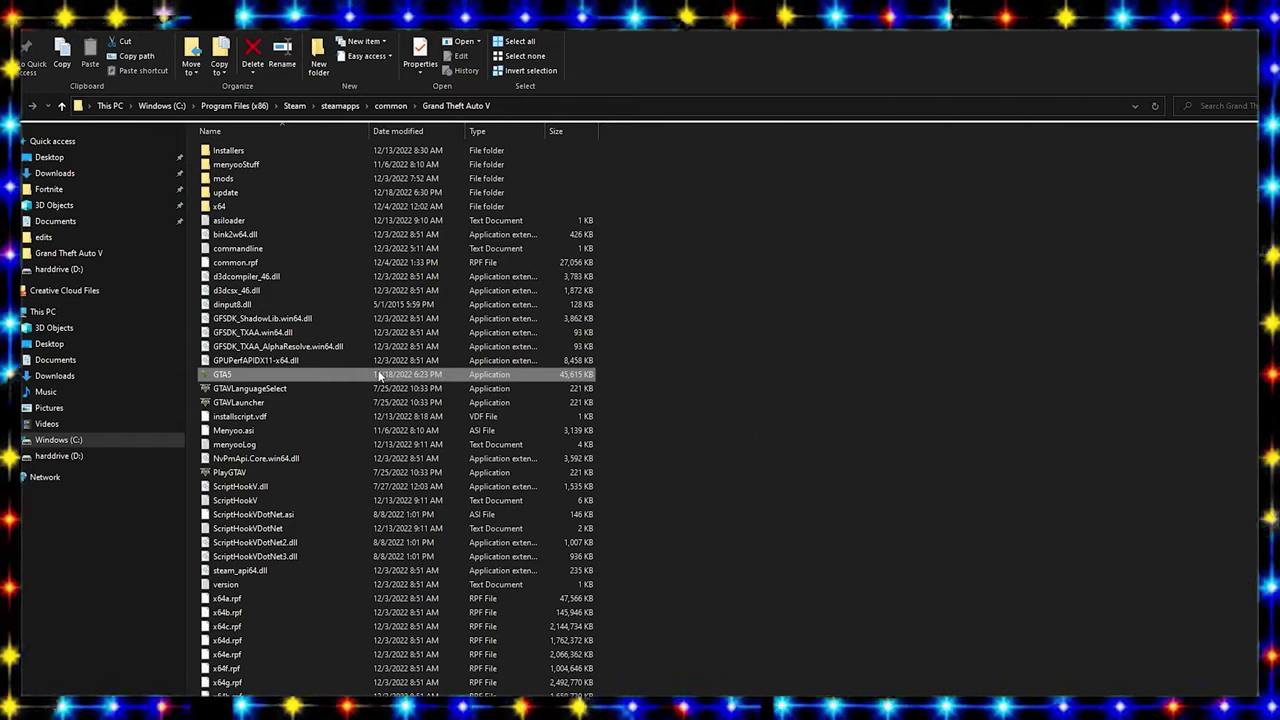
{"action": "right_click", "coordinate": [379, 375]}
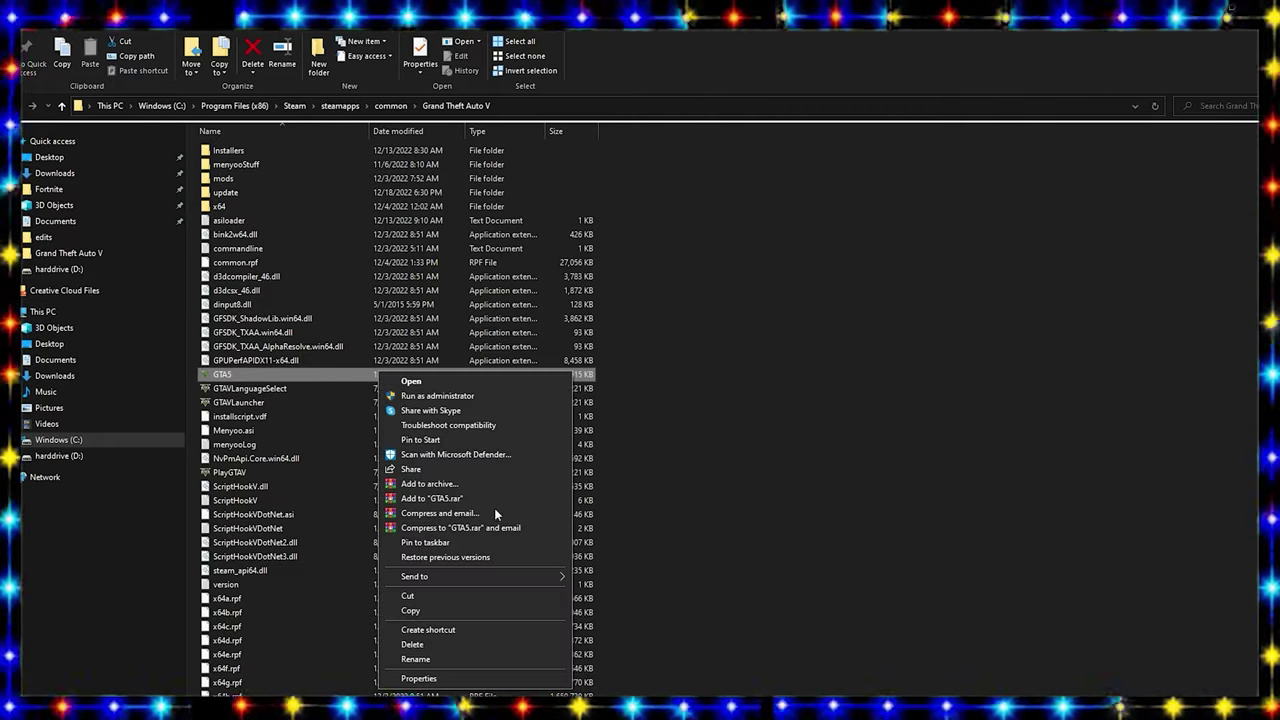
{"action": "left_click", "coordinate": [443, 678]}
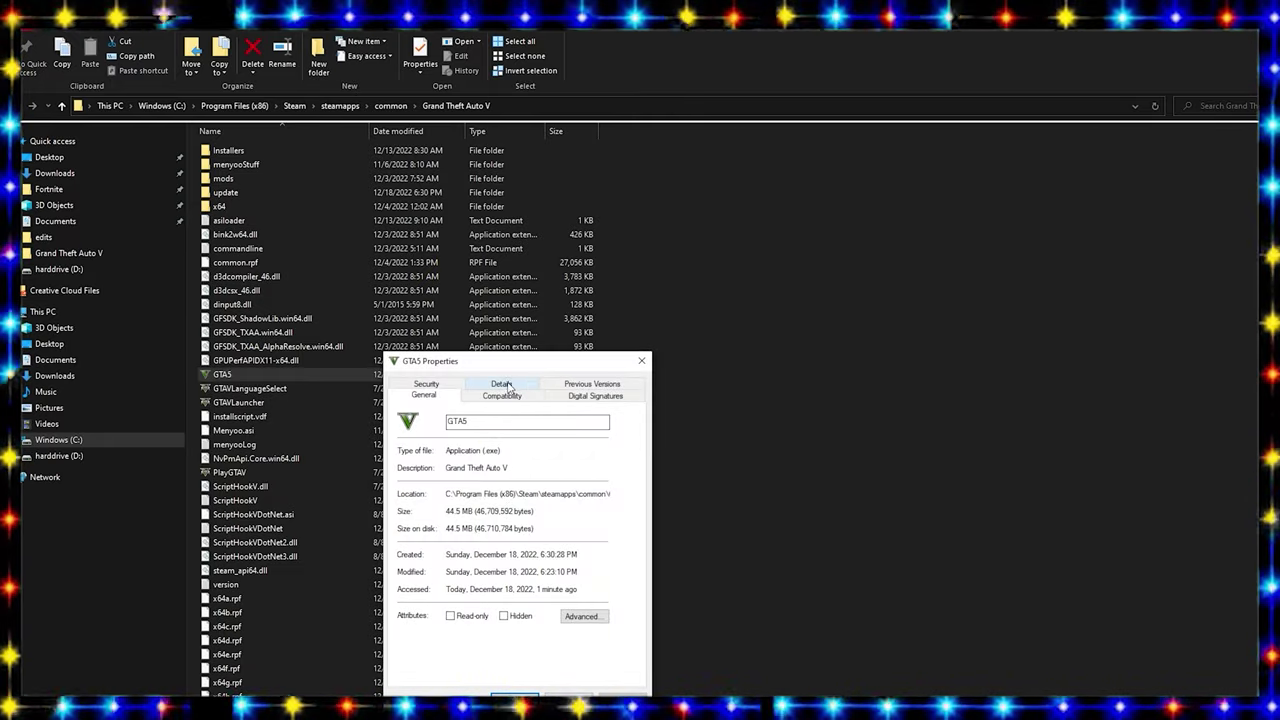
{"action": "left_click", "coordinate": [513, 386]}
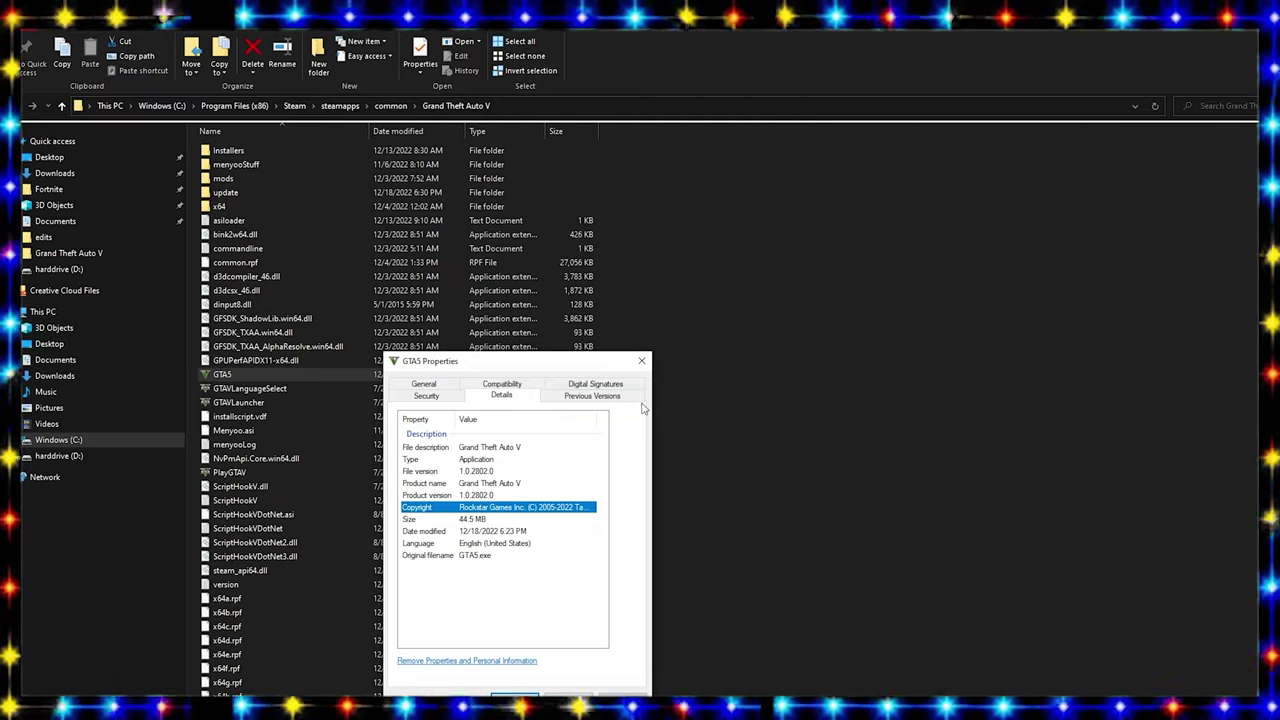
{"action": "left_click", "coordinate": [641, 360]}
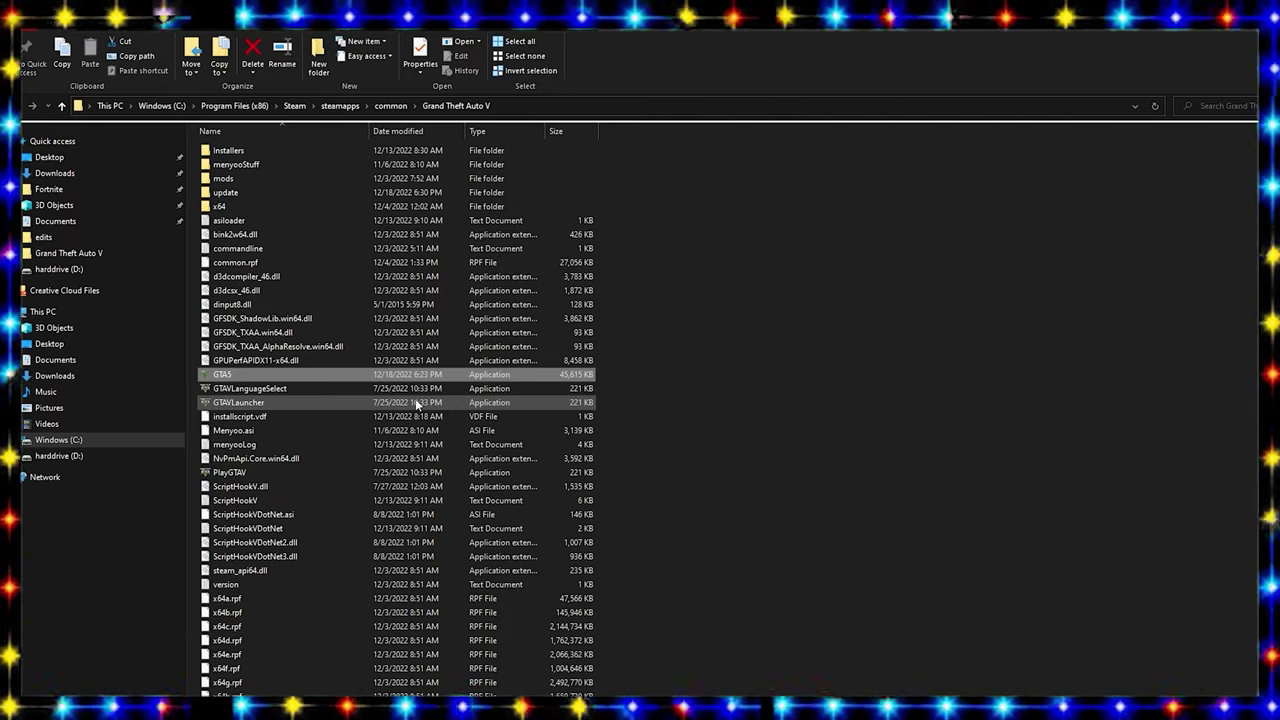
Step: Clear the file selection in the game folder and bring the Script Hook V archive window back in front of it
{"action": "left_click", "coordinate": [432, 404]}
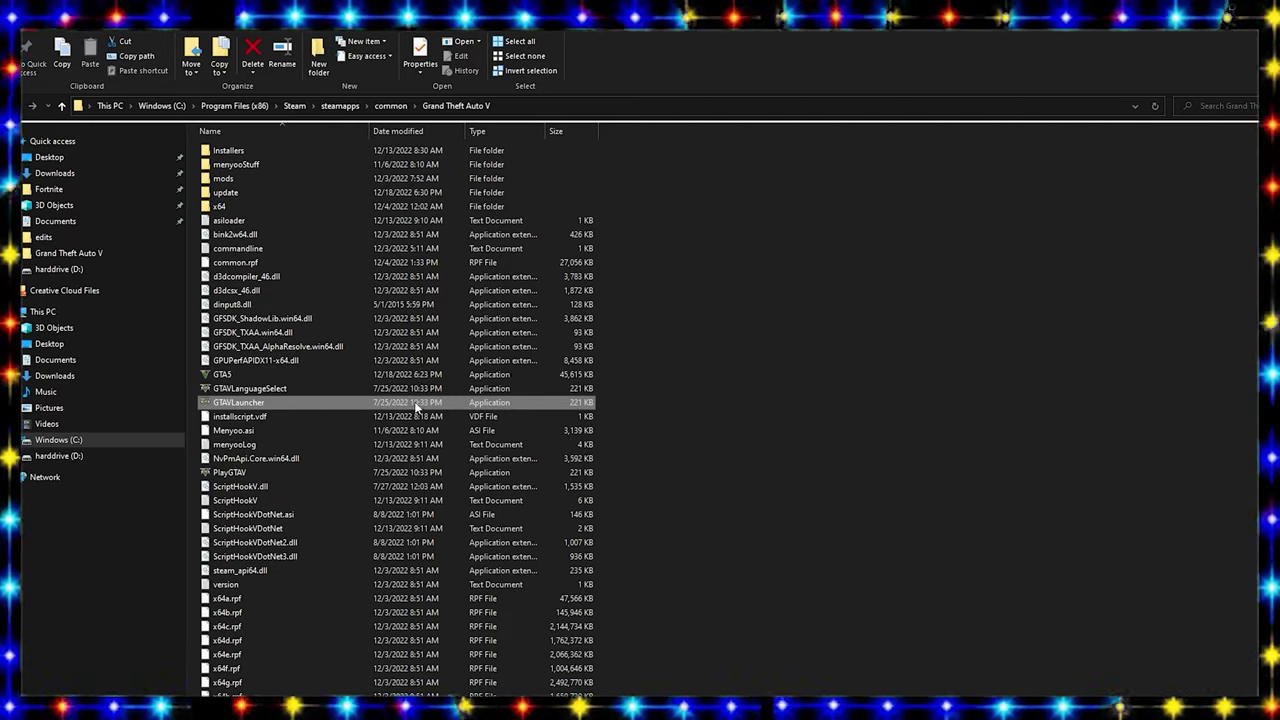
{"action": "left_click", "coordinate": [417, 375]}
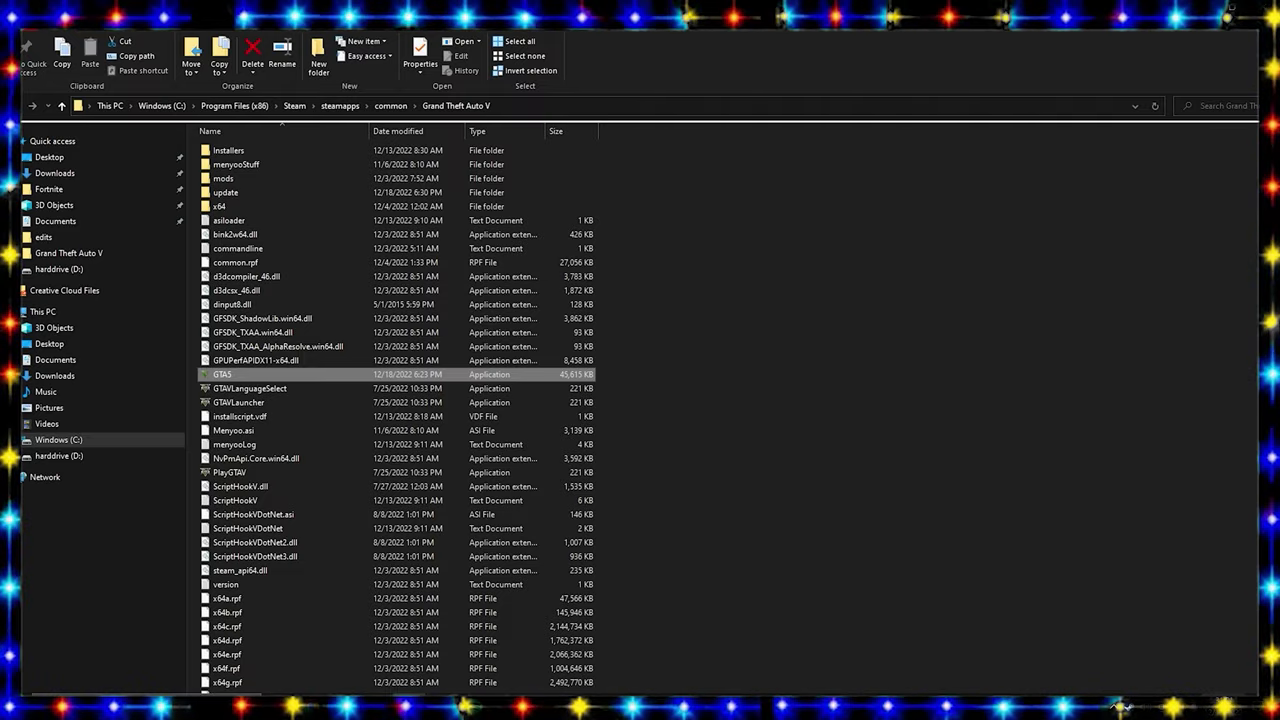
{"action": "left_click", "coordinate": [975, 598]}
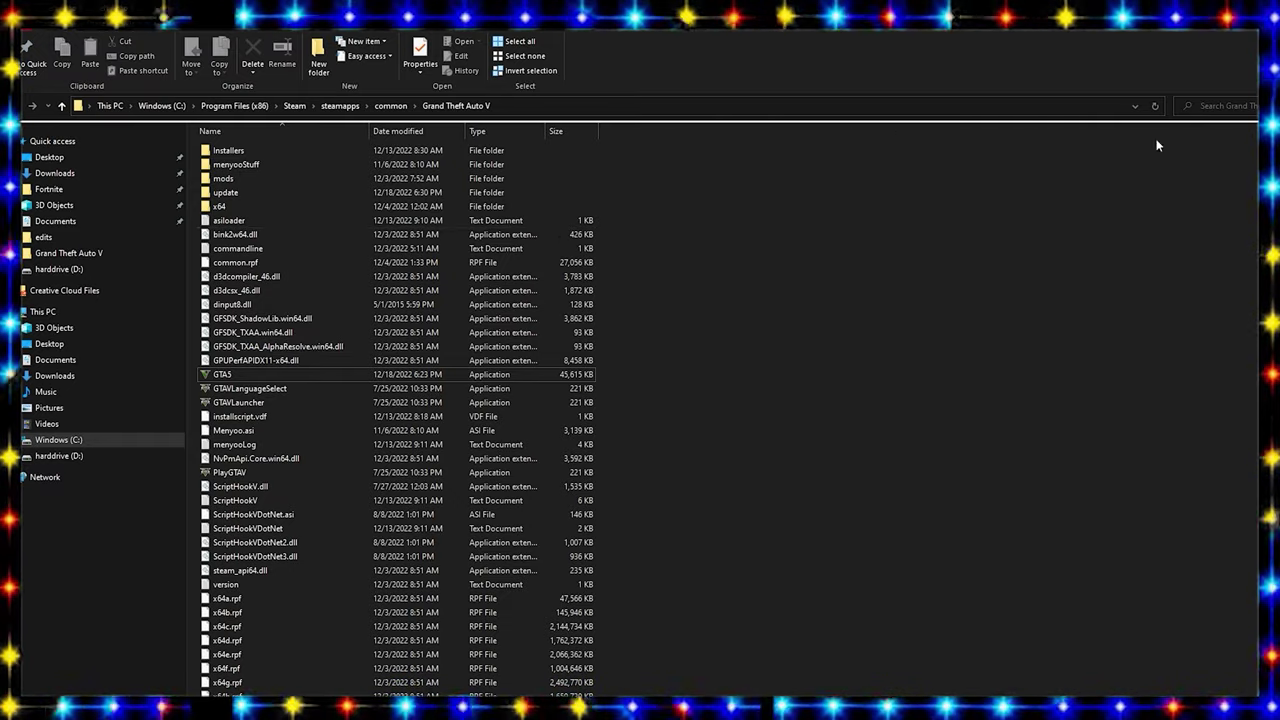
{"action": "key", "text": "alt+Tab"}
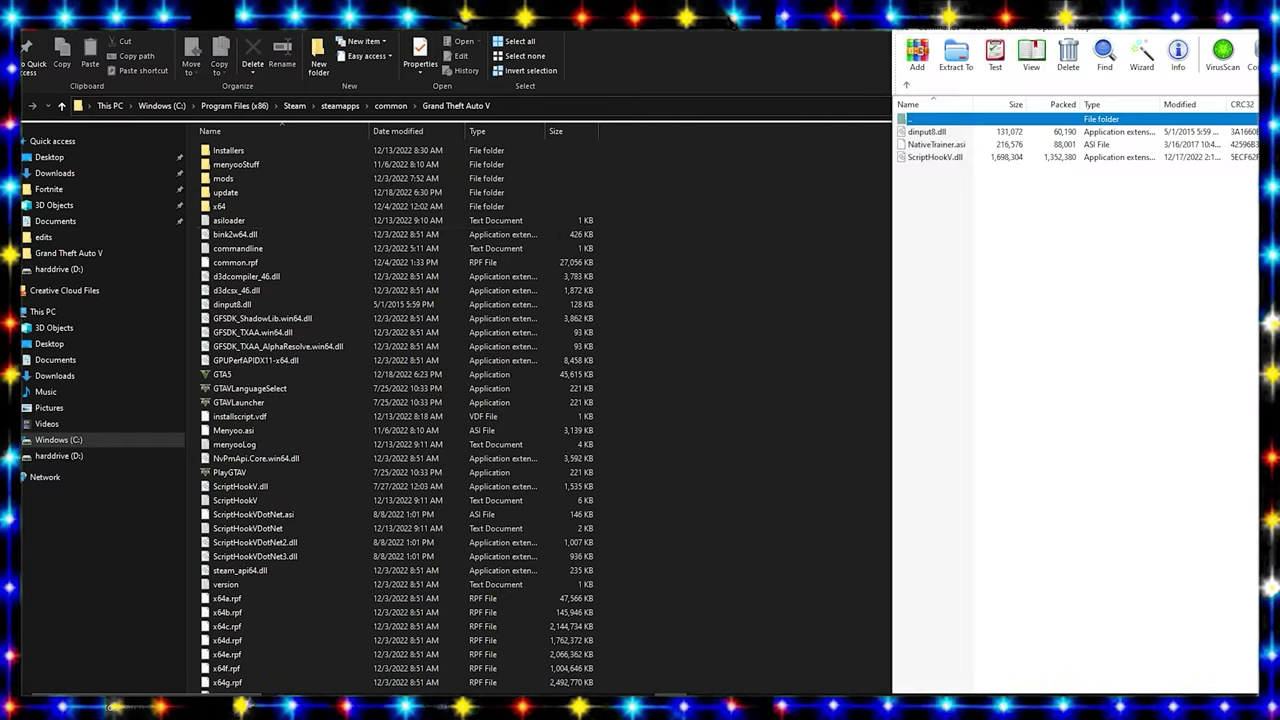
Step: Widen the archive window over the game folder and highlight dinput8.dll, NativeTrainer.asi and ScriptHookV.dll, clearing the selection at the end
{"action": "left_click_drag", "start_coordinate": [893, 187], "coordinate": [621, 187]}
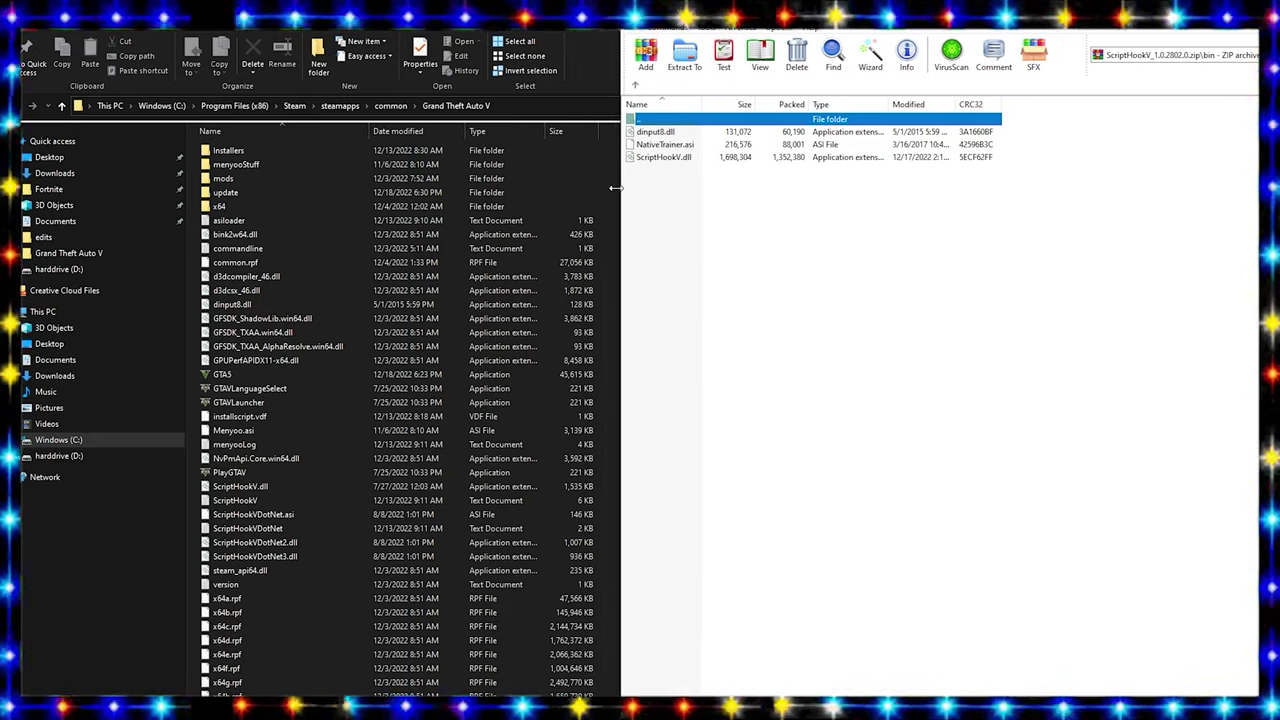
{"action": "left_click", "coordinate": [668, 146]}
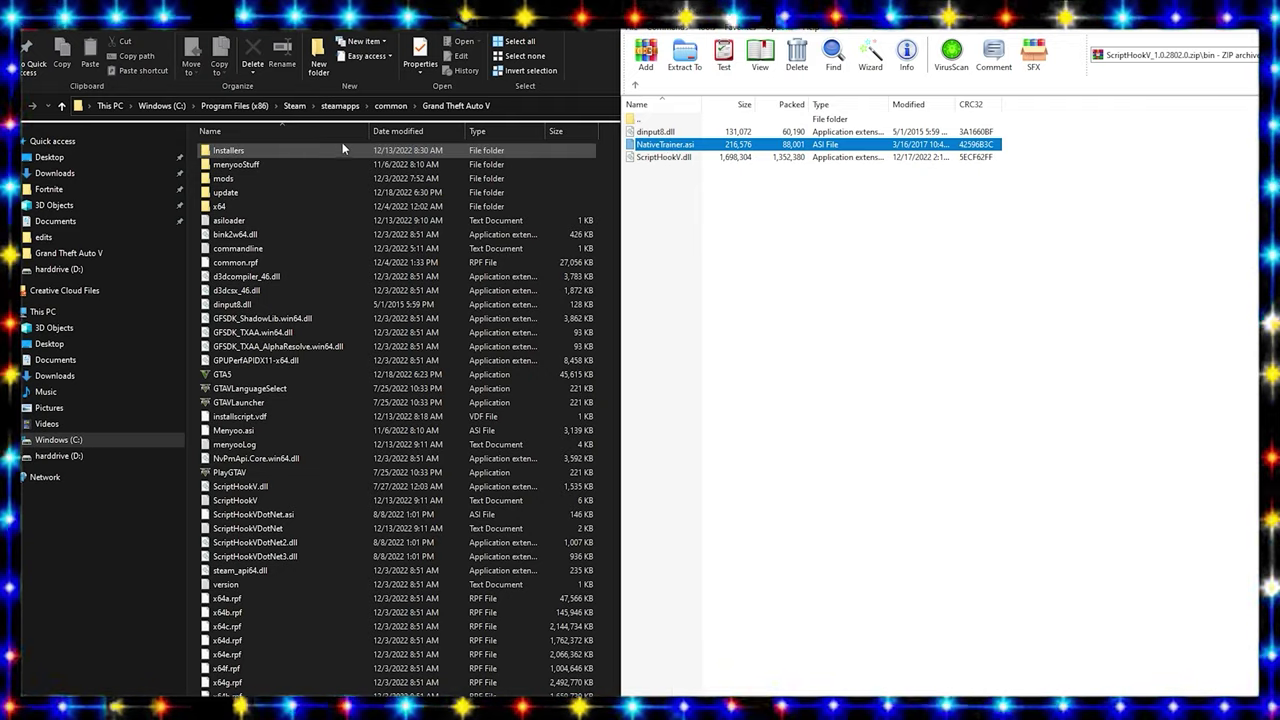
{"action": "left_click", "coordinate": [727, 229]}
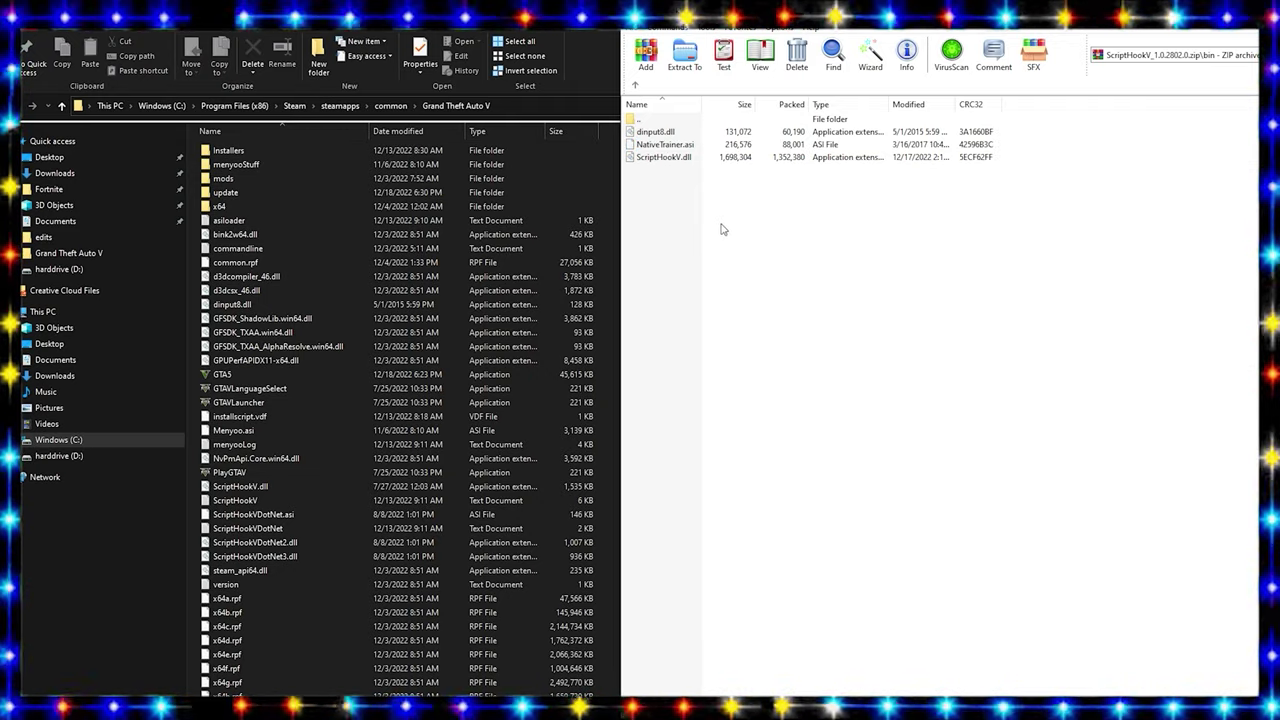
{"action": "left_click", "coordinate": [680, 132]}
{"action": "left_click", "coordinate": [665, 158]}
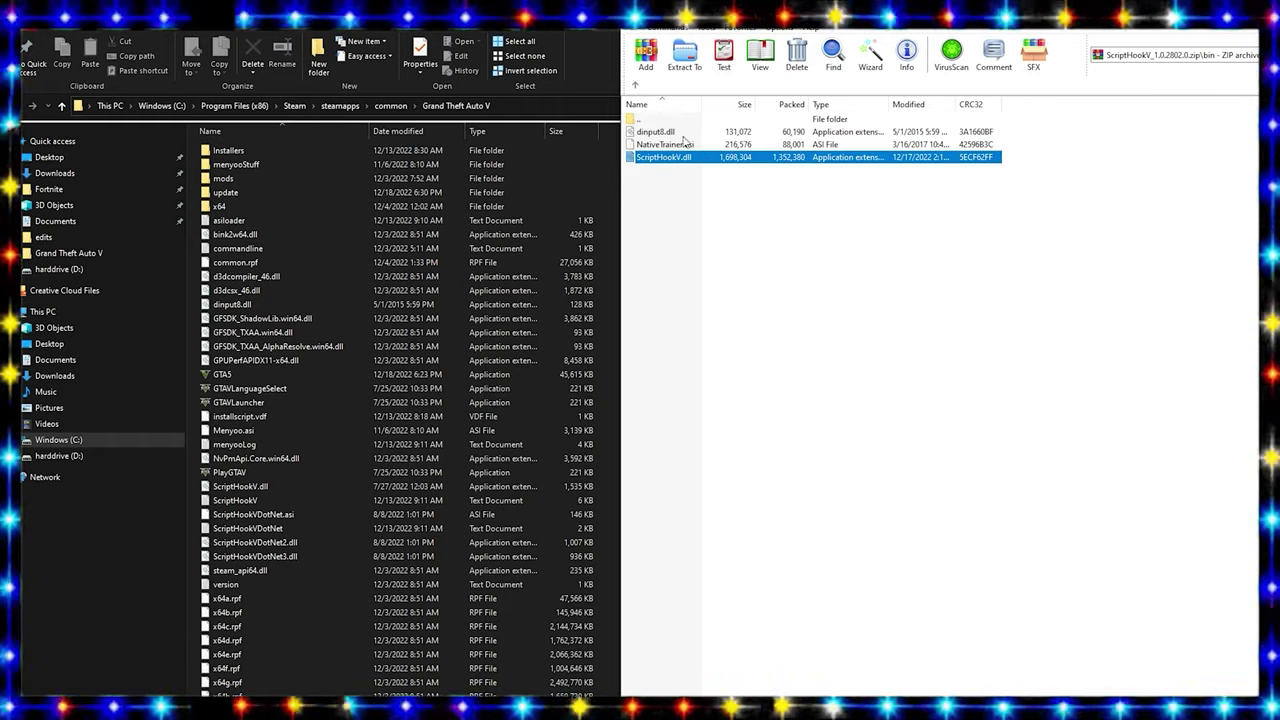
{"action": "left_click", "coordinate": [684, 132]}
{"action": "left_click_drag", "start_coordinate": [703, 183], "coordinate": [711, 134]}
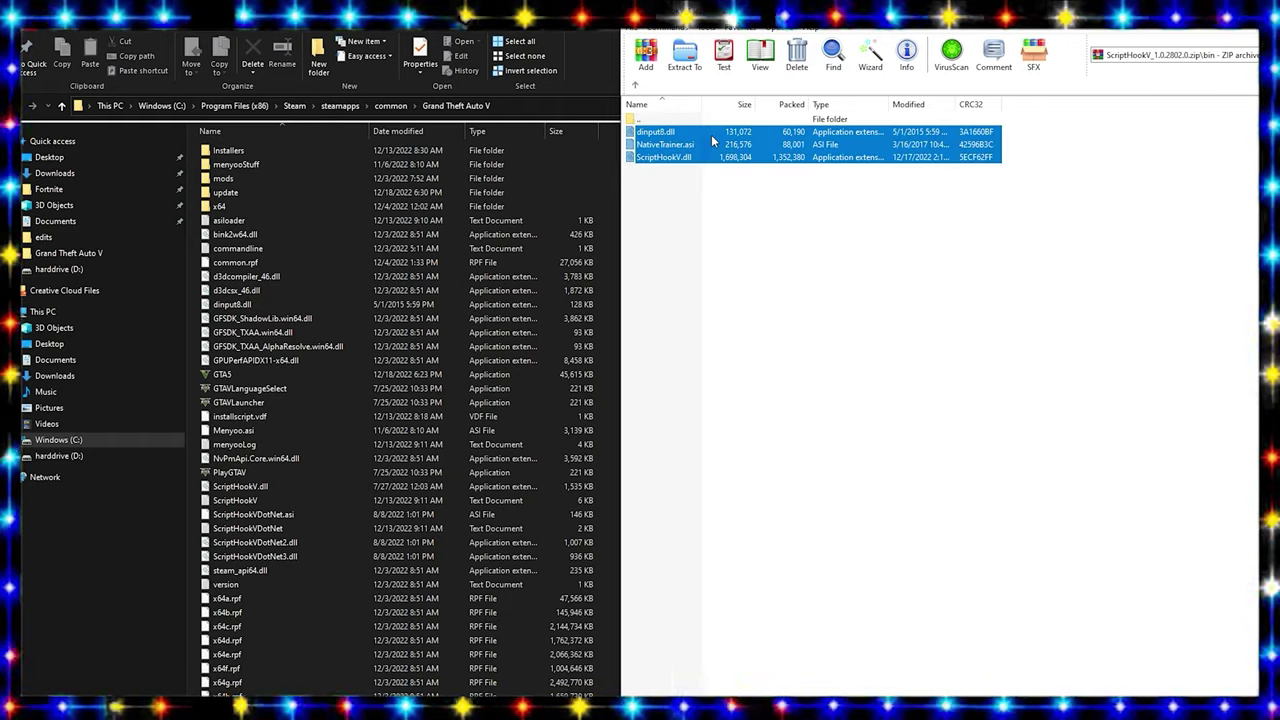
{"action": "left_click", "coordinate": [689, 182]}
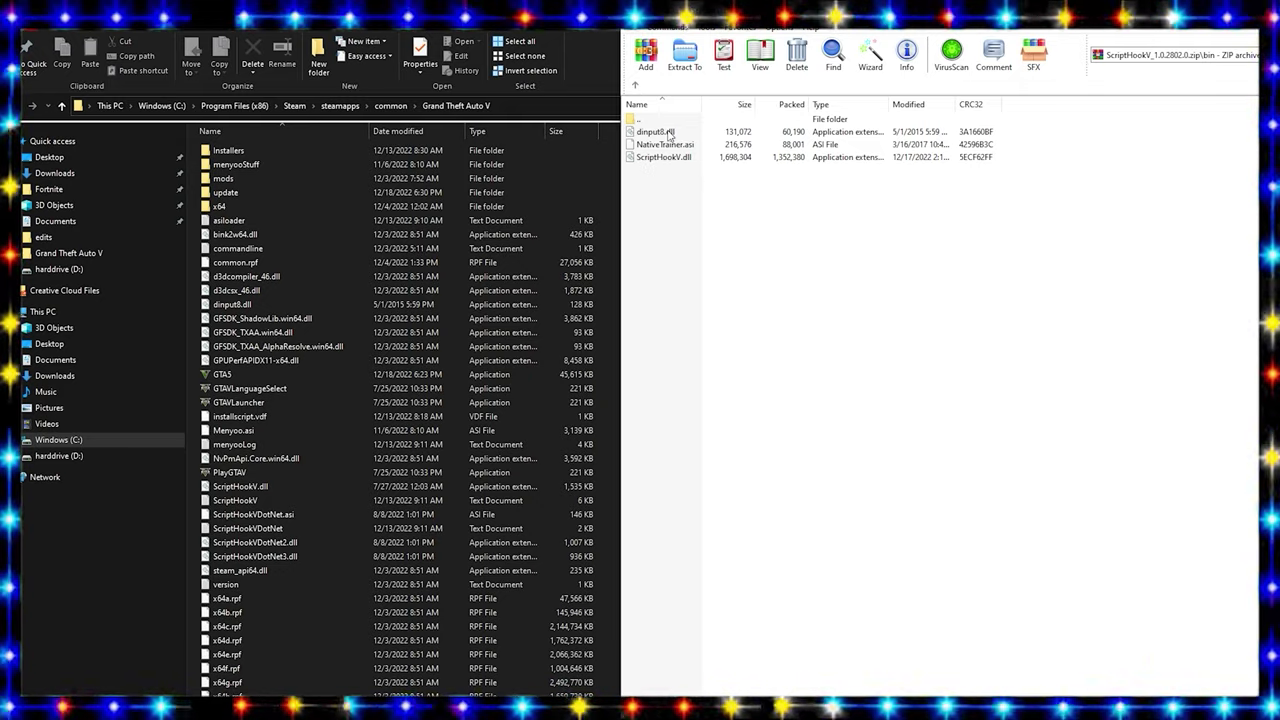
Step: Move dinput8.dll and ScriptHookV.dll together from the archive into the Grand Theft Auto V folder
{"action": "left_click", "coordinate": [670, 133]}
{"action": "left_click", "coordinate": [655, 157], "text": "ctrl"}
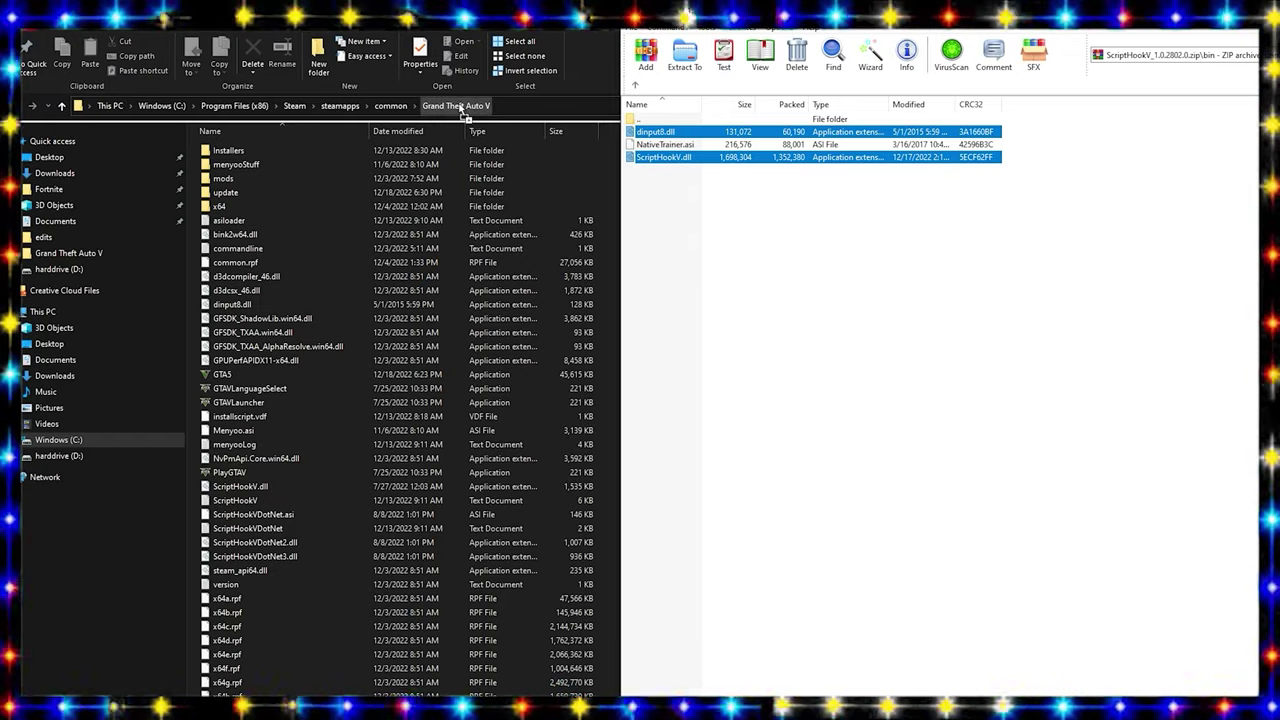
{"action": "left_click_drag", "start_coordinate": [463, 113], "coordinate": [458, 108]}
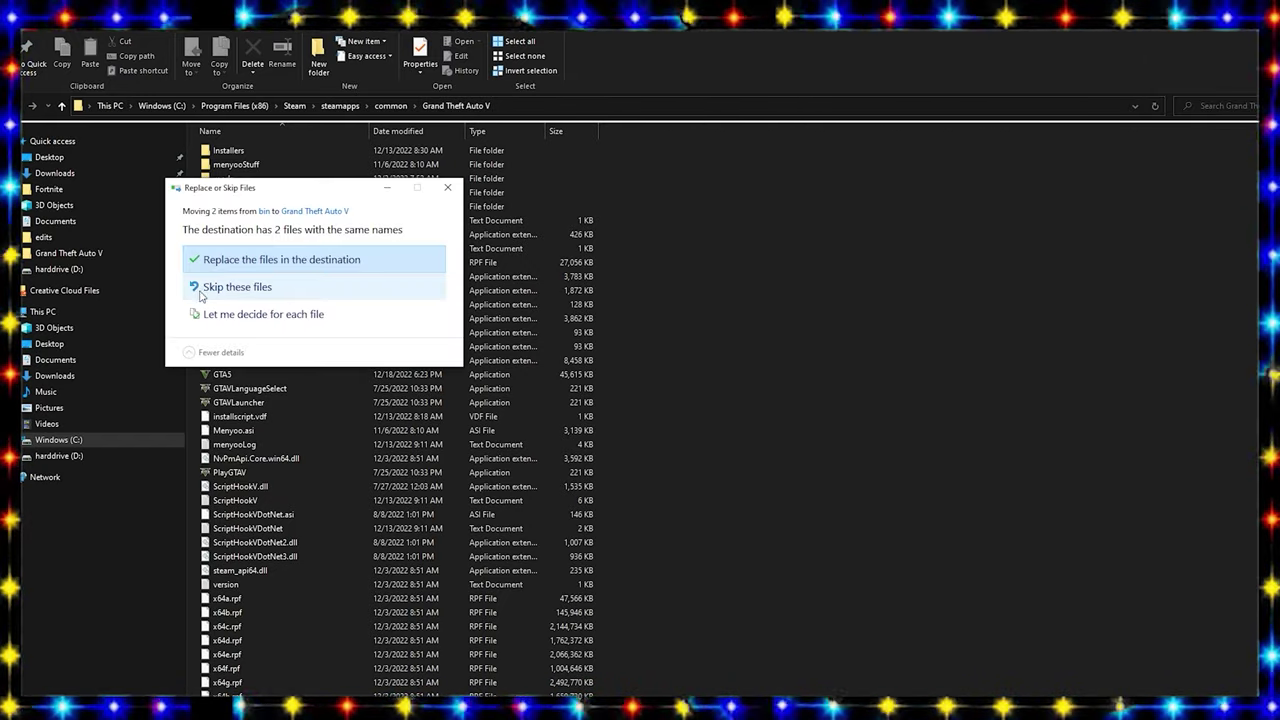
Step: Decide the file conflicts individually and keep the ScriptHookV.dll from bin dated 12/17/2022 2:15 PM
{"action": "left_click", "coordinate": [250, 316]}
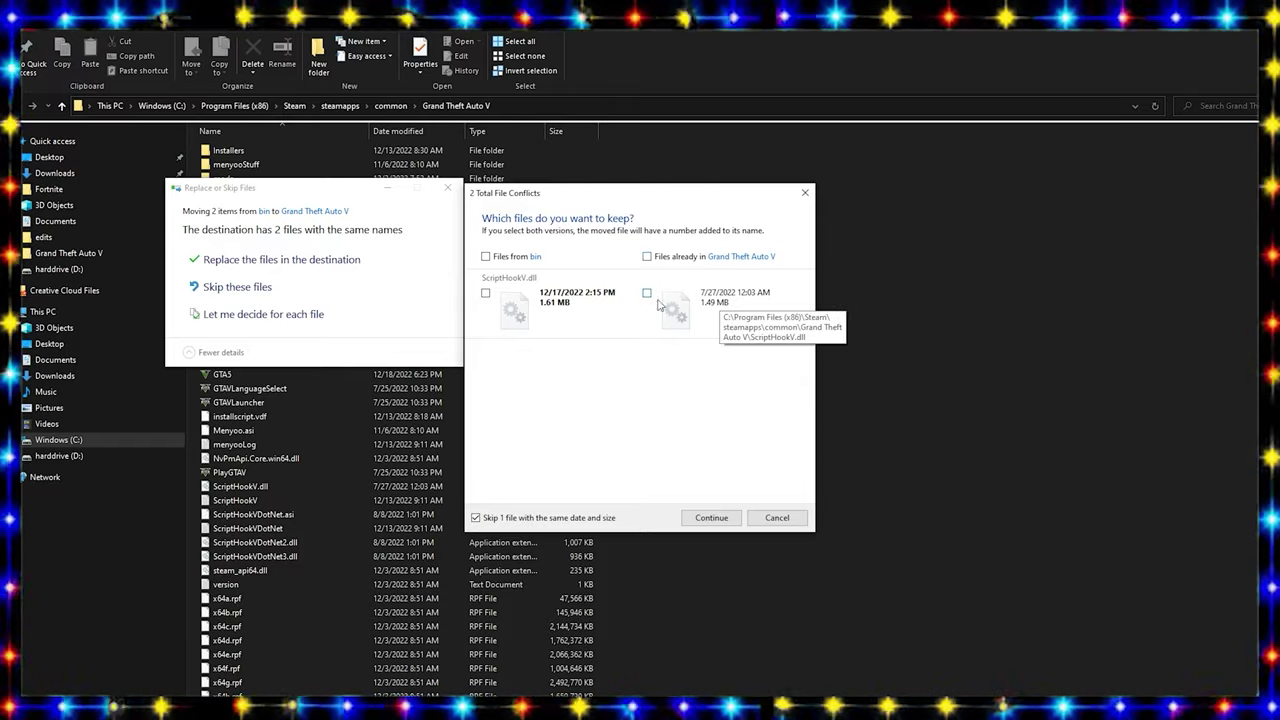
{"action": "left_click", "coordinate": [552, 305]}
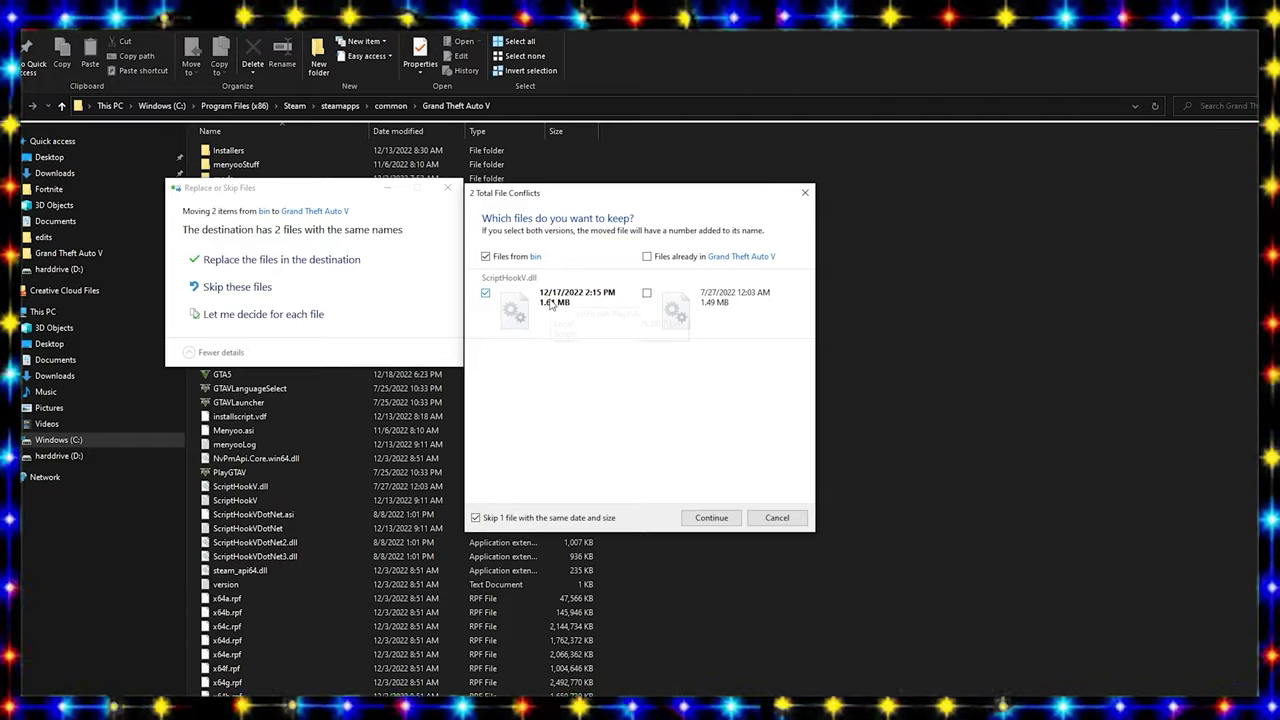
{"action": "left_click", "coordinate": [710, 518]}
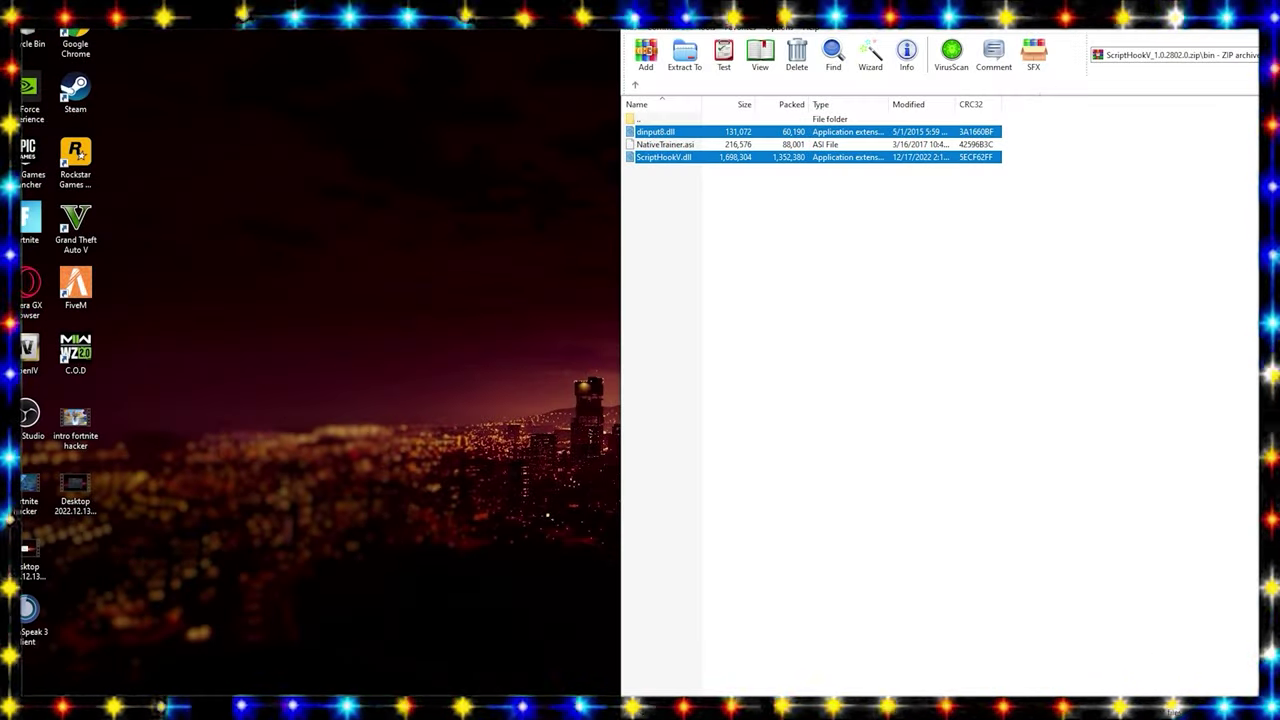
Step: Shift the archive window across the desktop and launch Grand Theft Auto V from Steam
{"action": "left_click_drag", "start_coordinate": [1196, 37], "coordinate": [911, 37]}
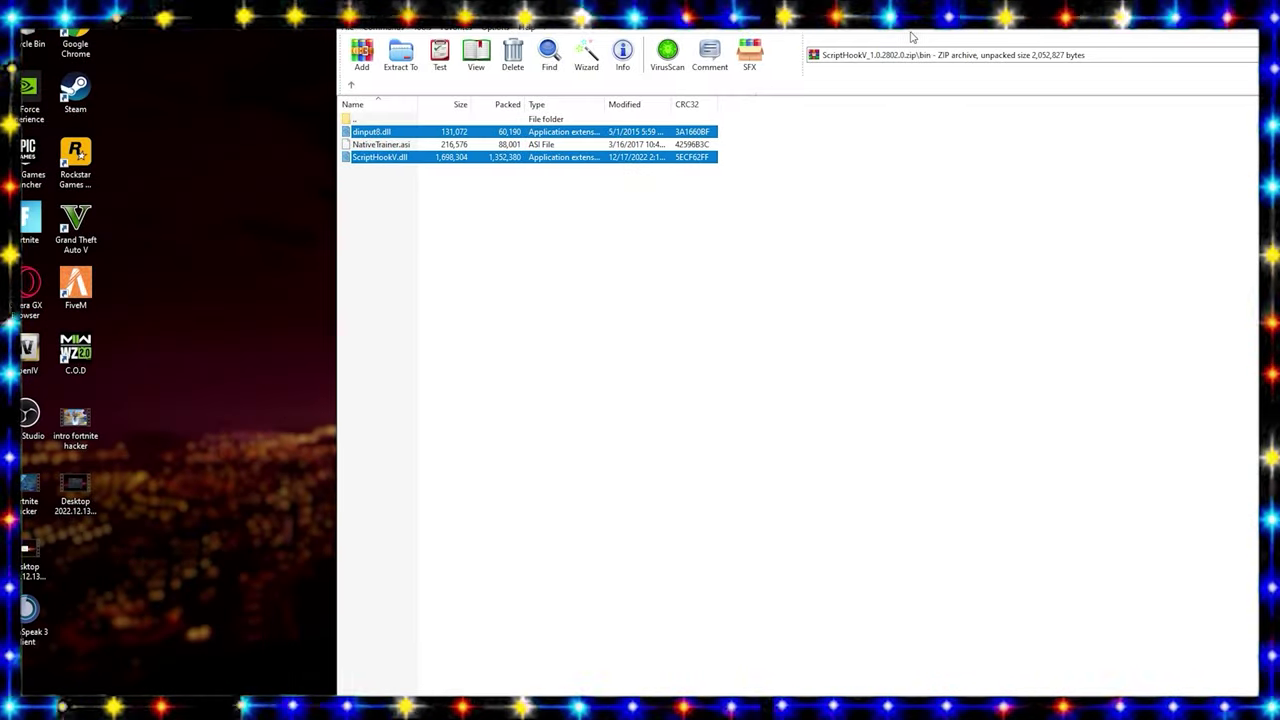
{"action": "left_click_drag", "start_coordinate": [1096, 32], "coordinate": [926, 35]}
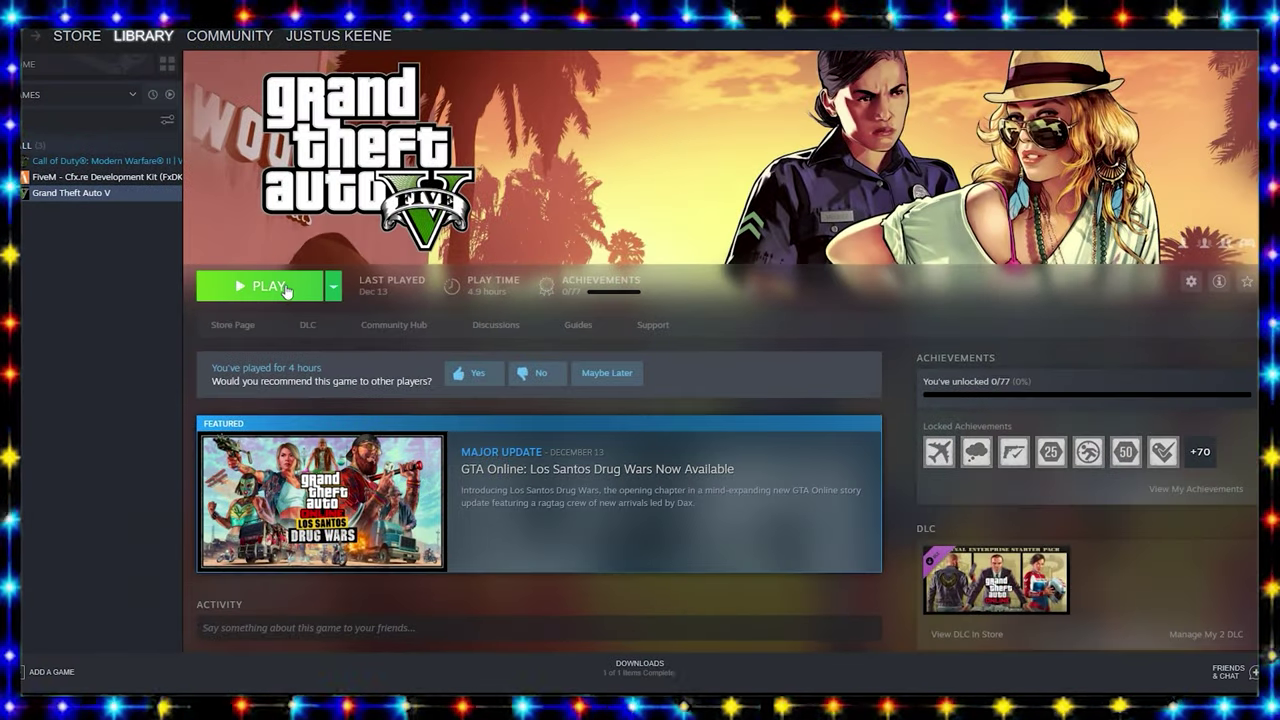
{"action": "left_click", "coordinate": [268, 287]}
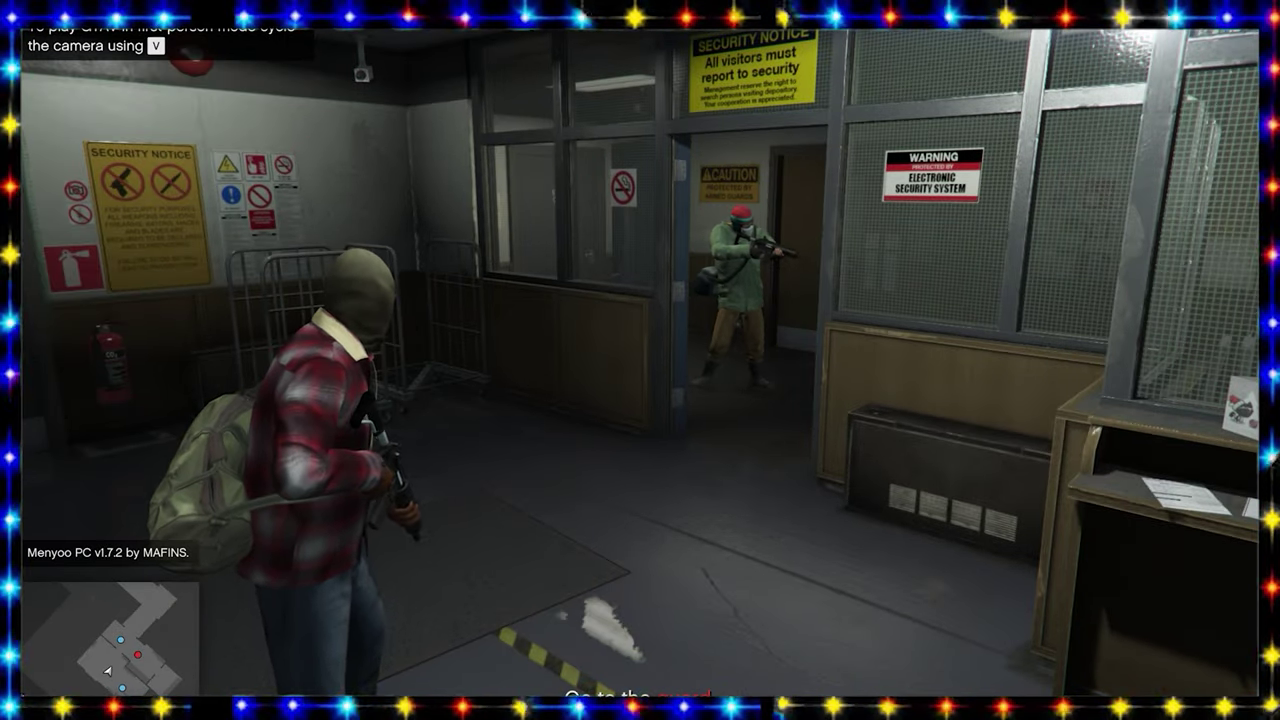
Step: Walk the character towards the guard in the prologue and open the Menyoo mod menu
{"action": "key", "text": "F8"}
{"action": "key", "text": "Down"}
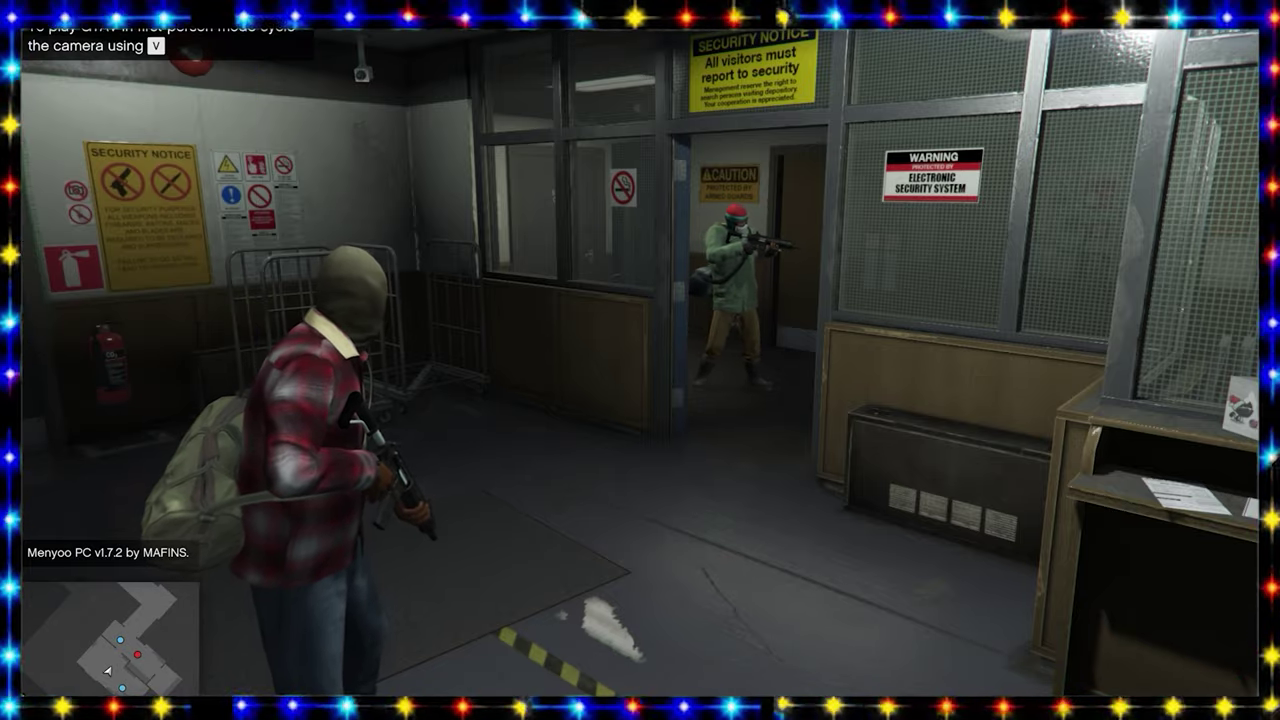
{"action": "key", "text": "w"}
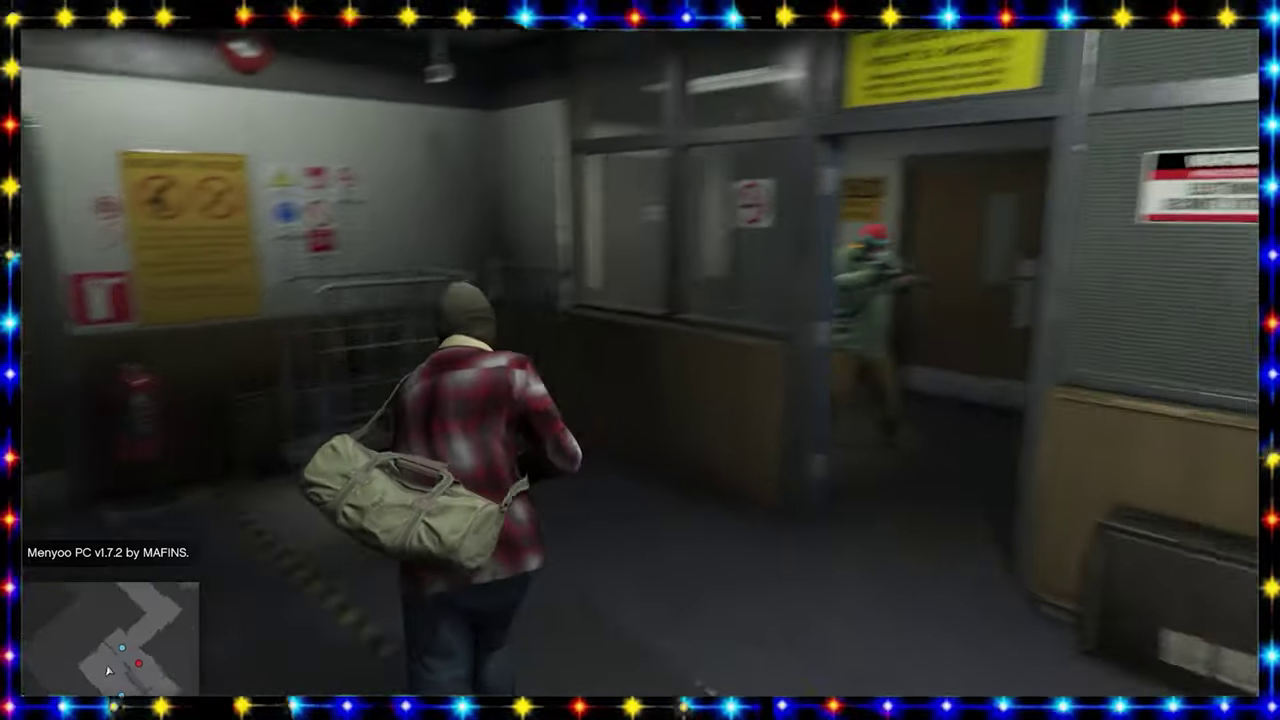
{"action": "key", "text": "w"}
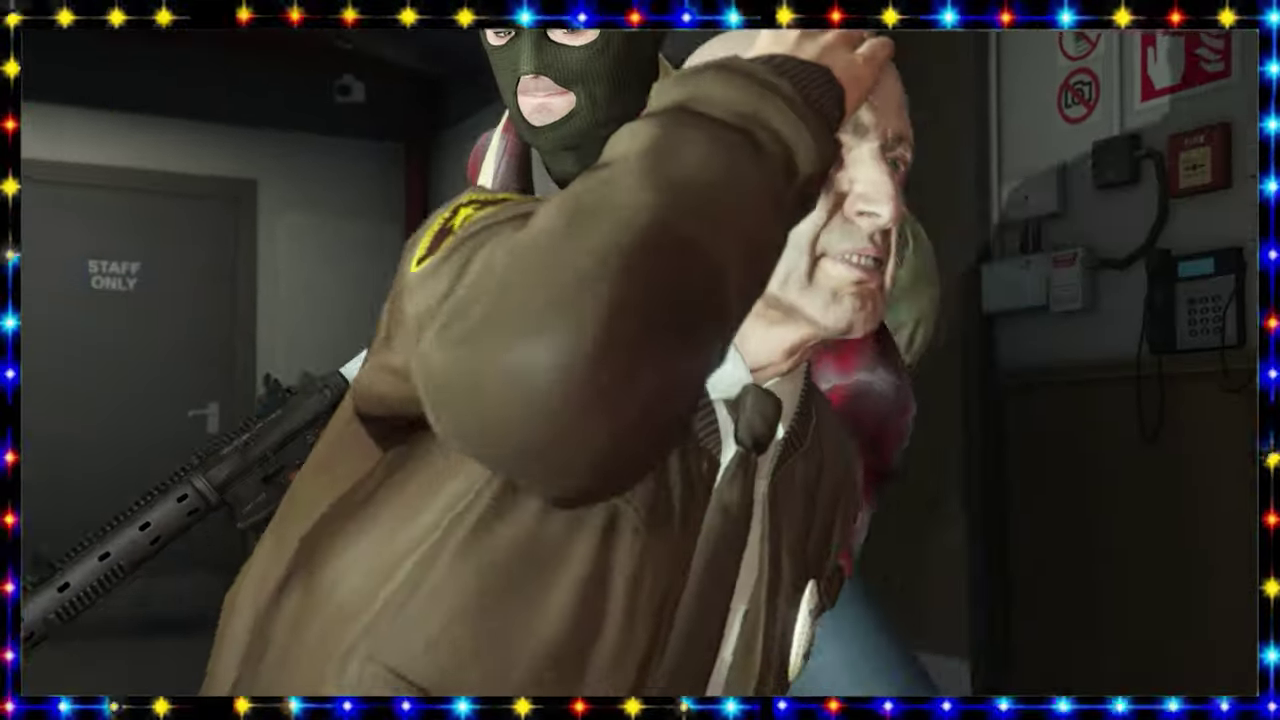
{"action": "key", "text": "F8"}
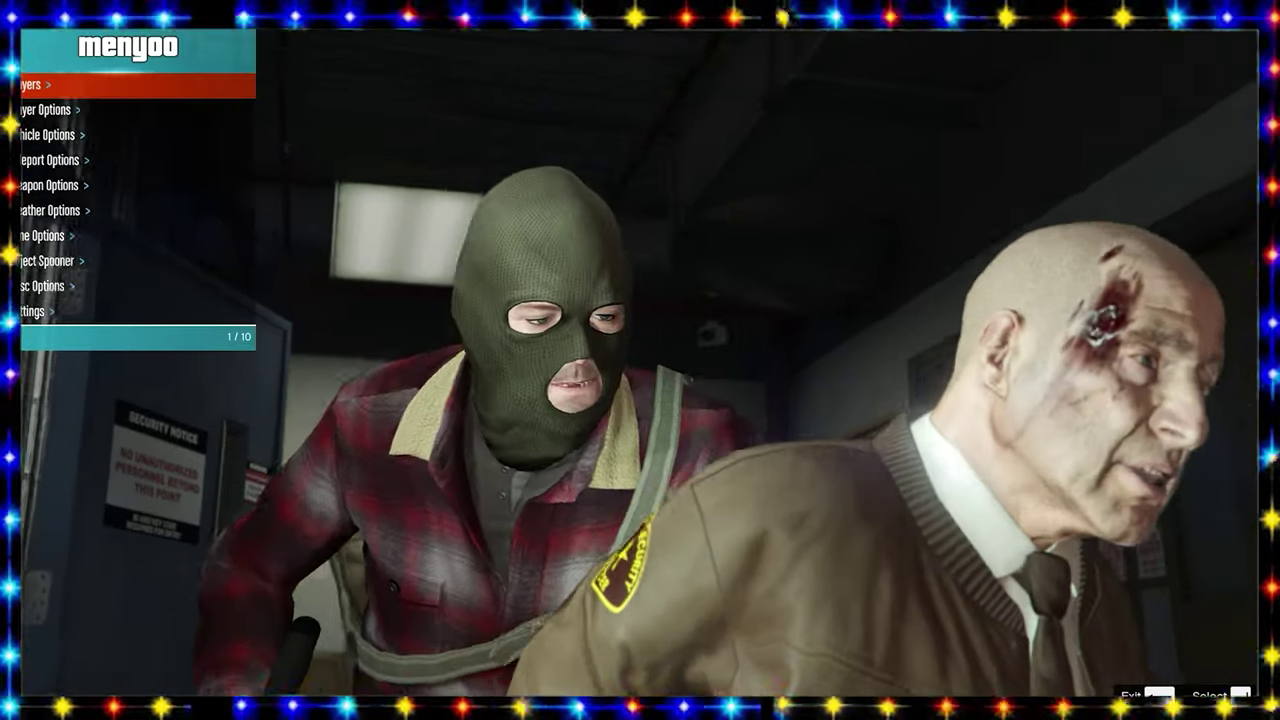
Step: Delete the Prologue host male entity using Menyoo's Object Spooner camera, and return to the character with the main mod menu open
{"action": "key", "text": "F8"}
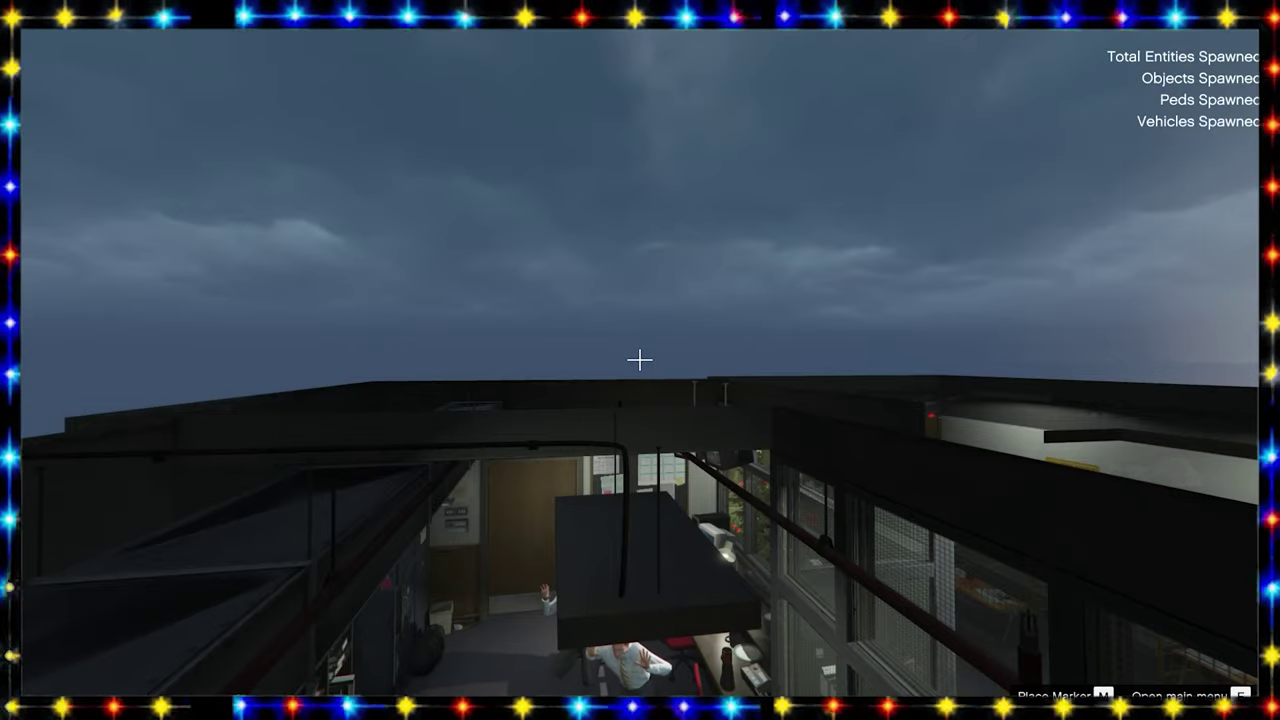
{"action": "key", "text": "w"}
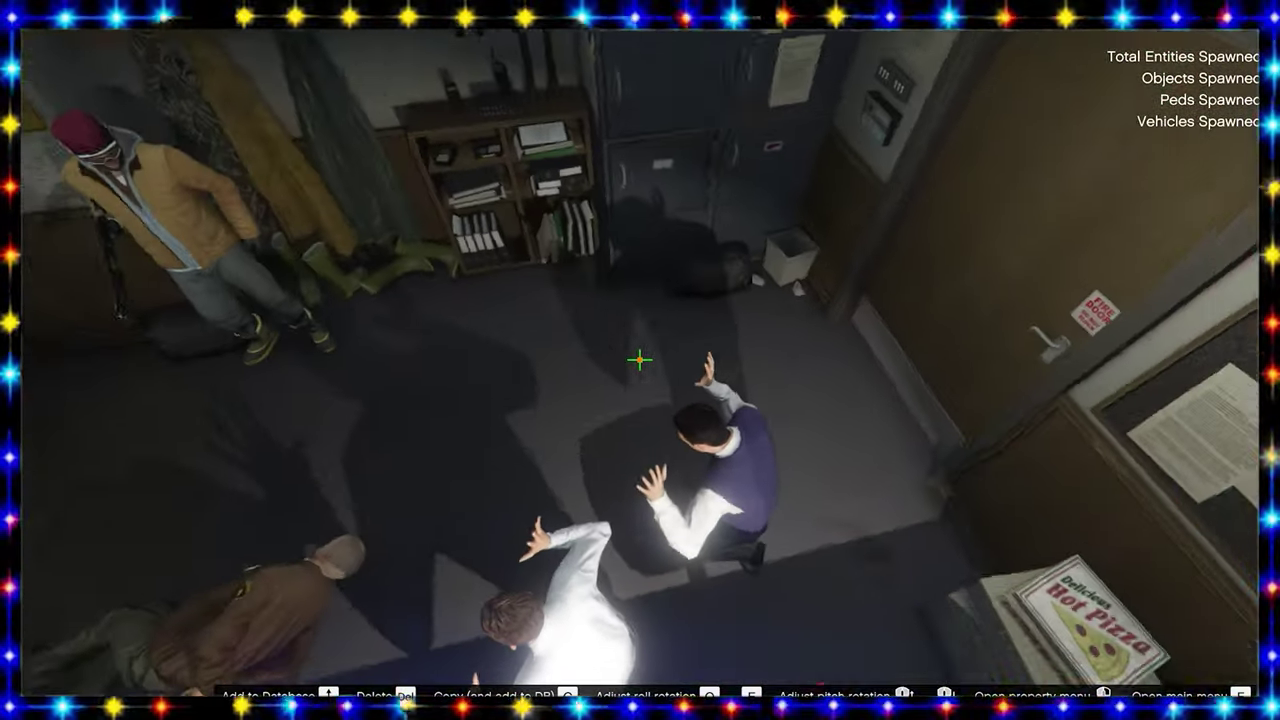
{"action": "right_click", "coordinate": [640, 360]}
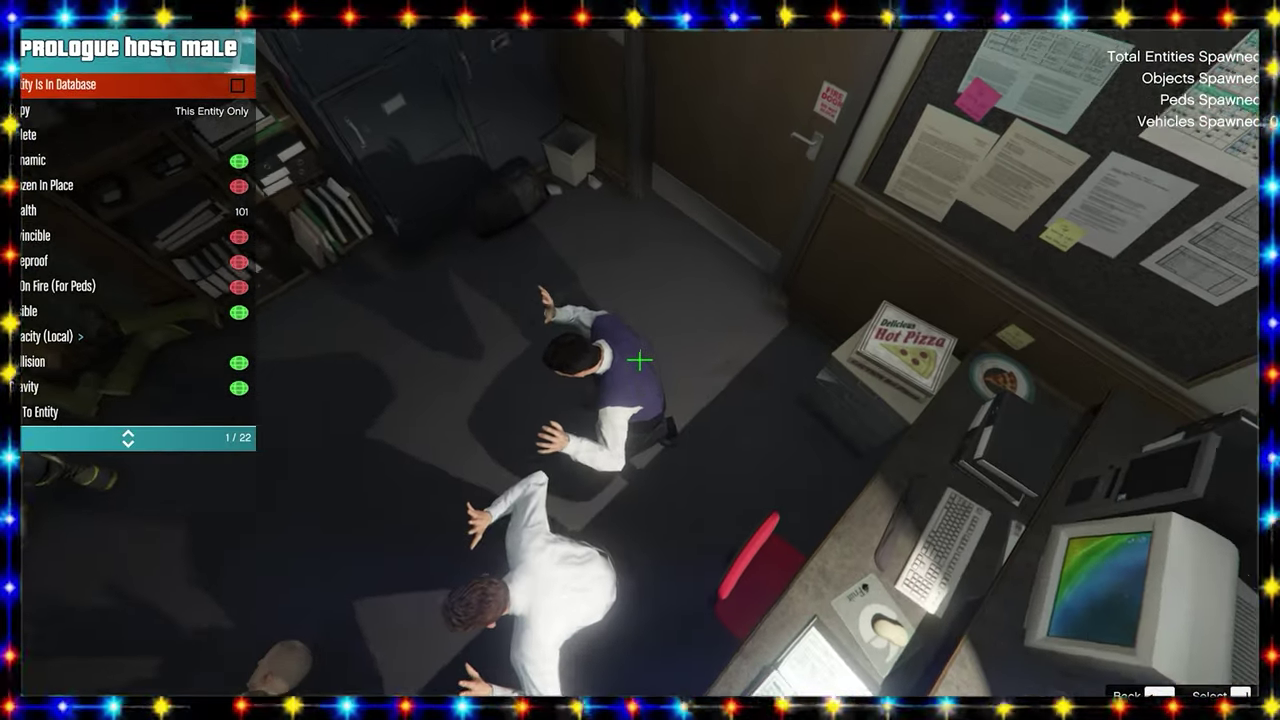
{"action": "key", "text": "Down"}
{"action": "key", "text": "Down"}
{"action": "key", "text": "Down"}
{"action": "key", "text": "Up"}
{"action": "key", "text": "Return"}
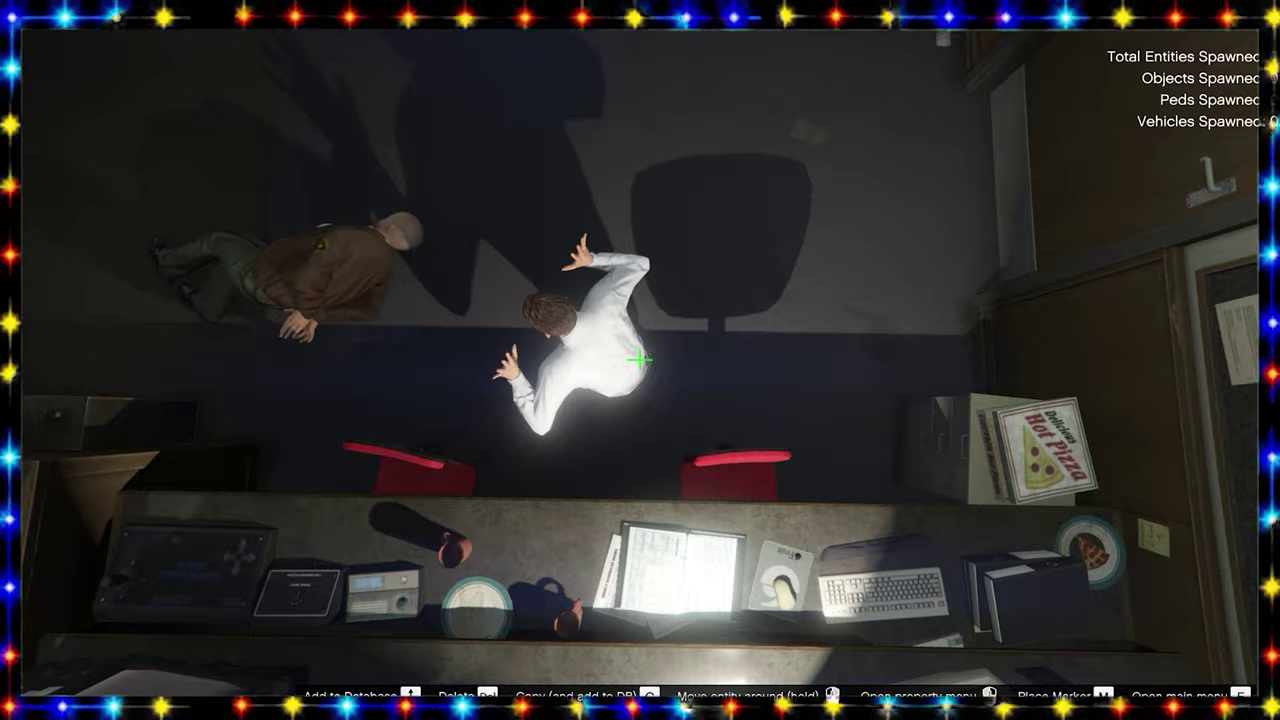
{"action": "key", "text": "F8"}
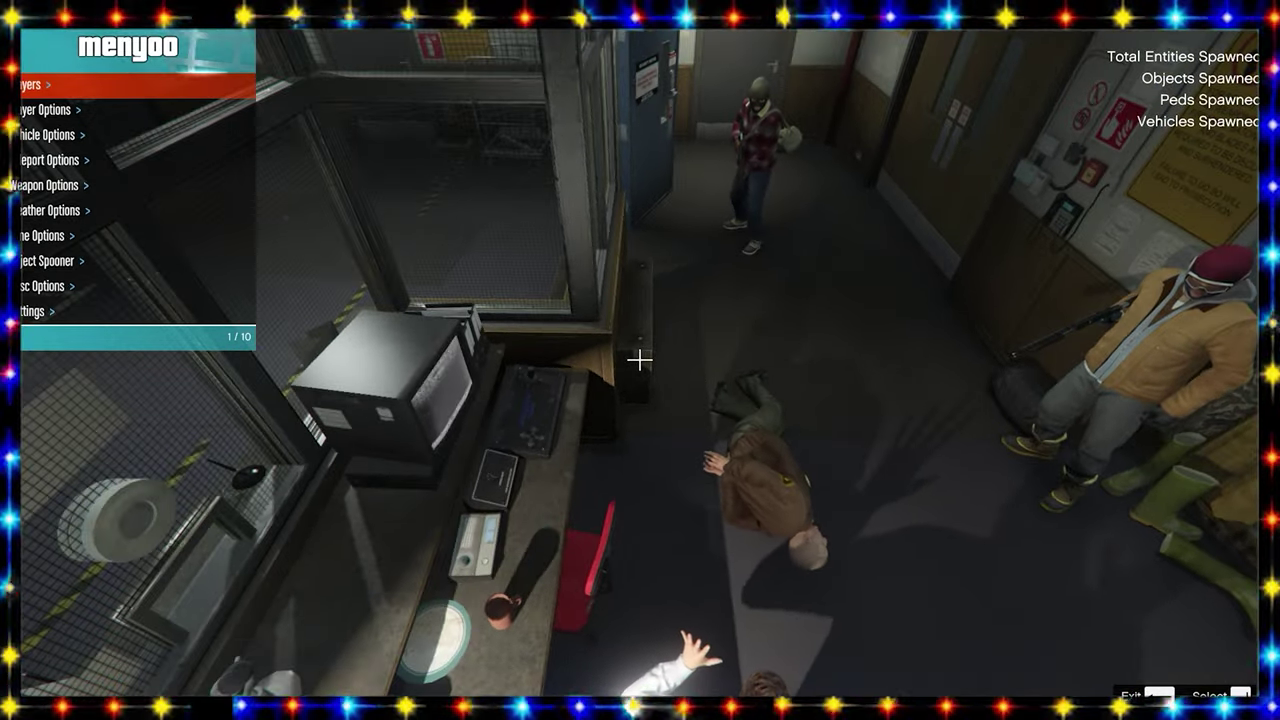
{"action": "key", "text": "F9"}
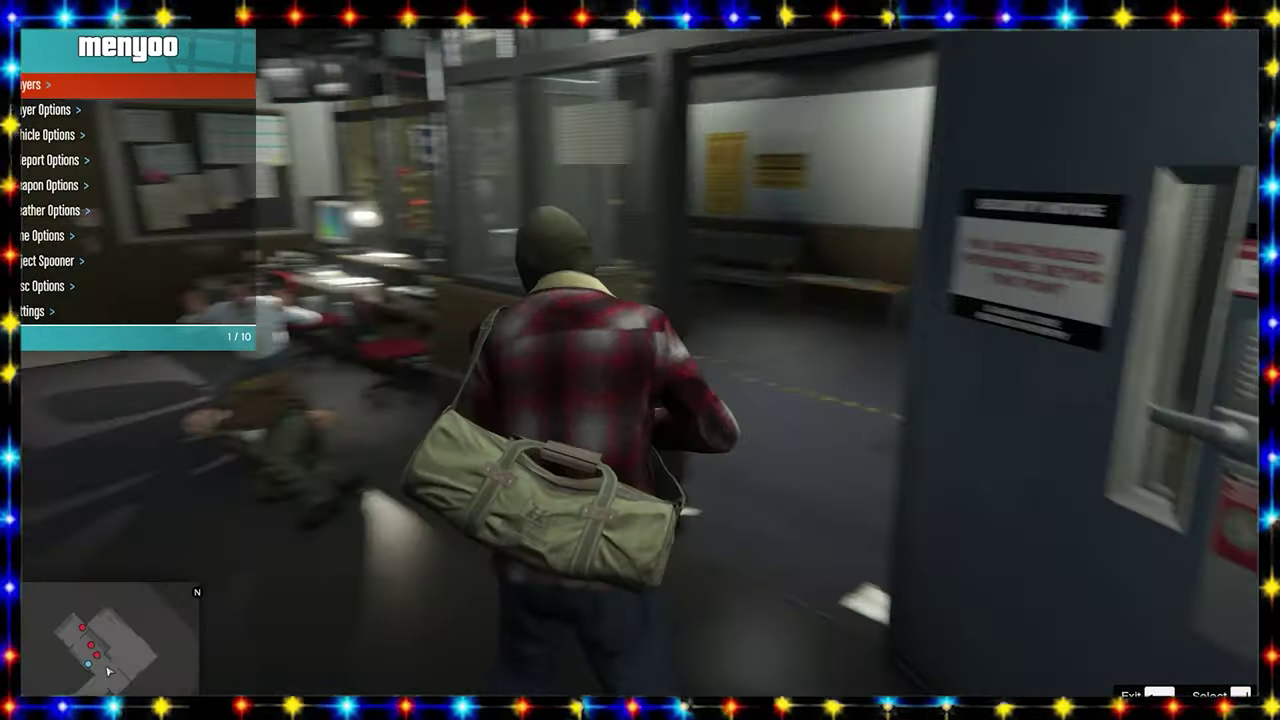